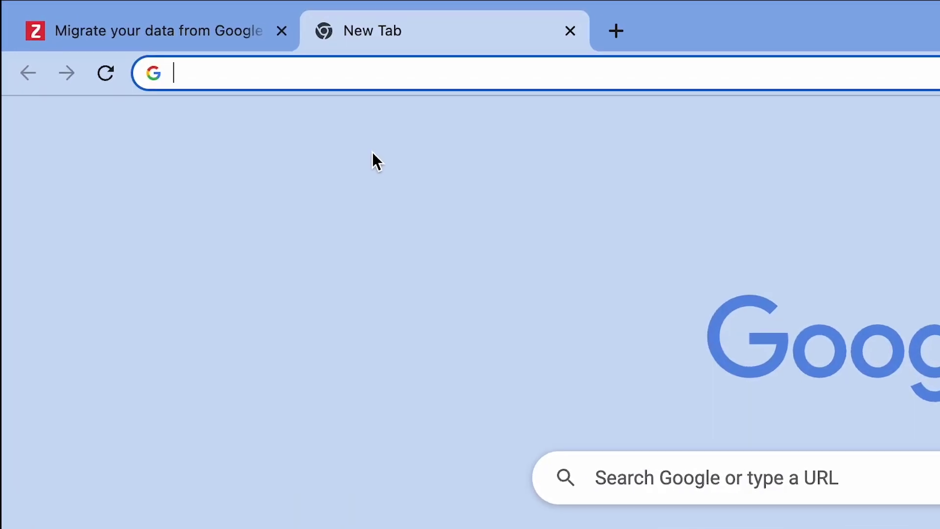
# Load console.cloud.google.com and sign in with the admin account's e-mail and password
pyautogui.write('console')
pyautogui.write('.cloud.googl')
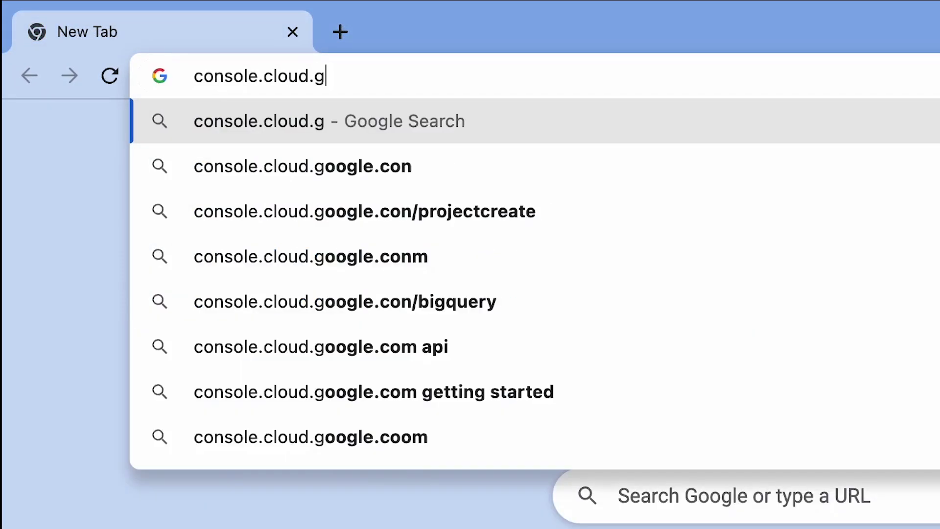
pyautogui.write('e.com')
pyautogui.press('Return')
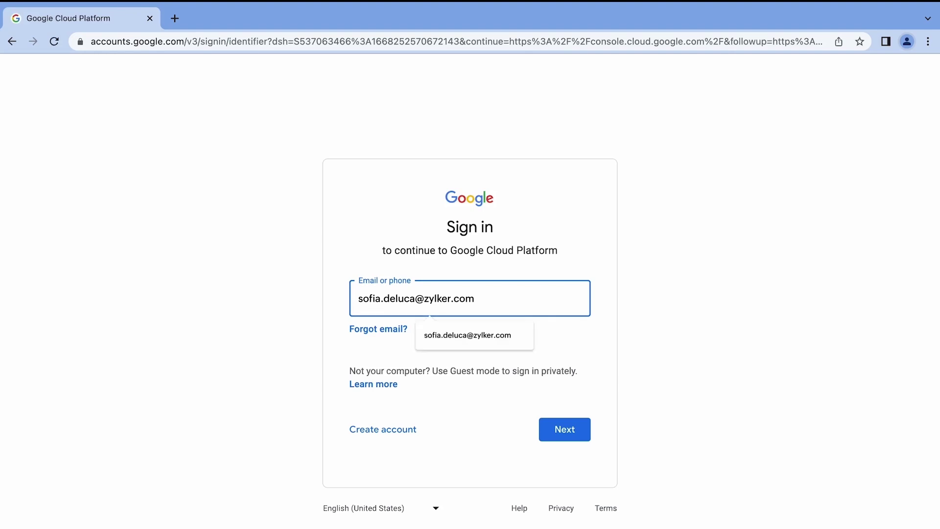
pyautogui.press('Return')
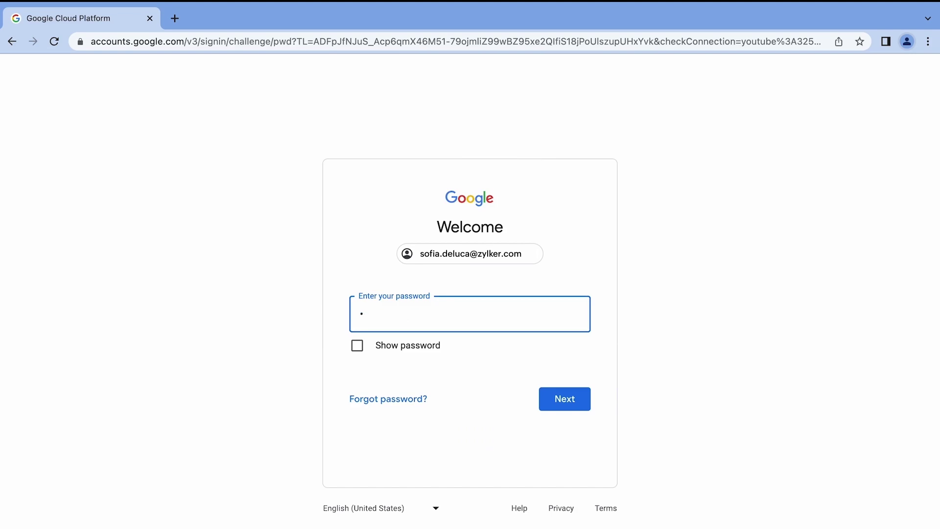
pyautogui.press('Return')
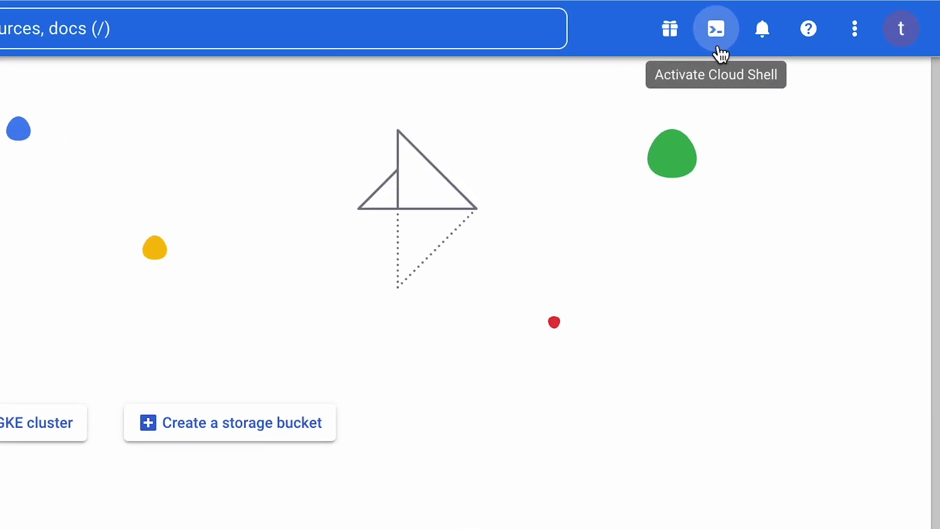
# Start Cloud Shell and select the wget setup command from step 4 of the Zoho help article
pyautogui.click(718, 45)
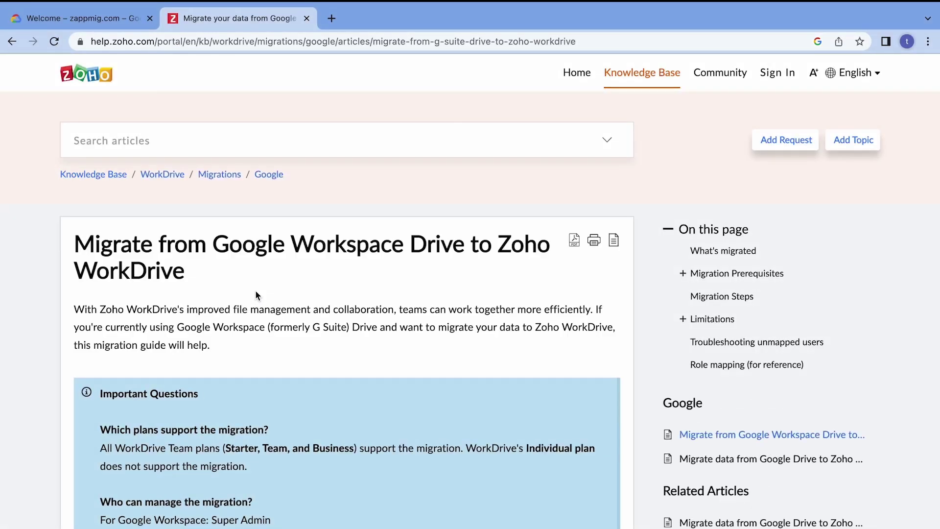
pyautogui.scroll(-15, 256, 295)
pyautogui.scroll(-5, 255, 294)
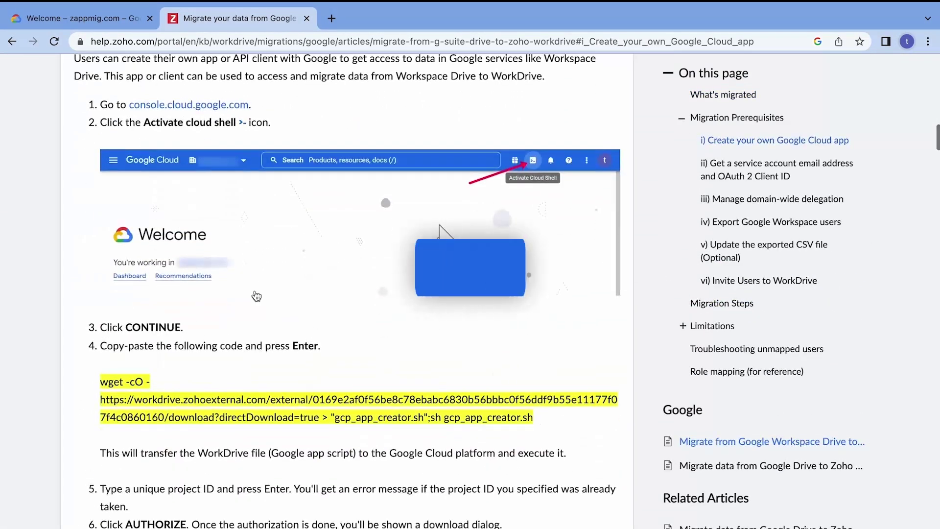
pyautogui.moveTo(534, 419); pyautogui.dragTo(101, 381)
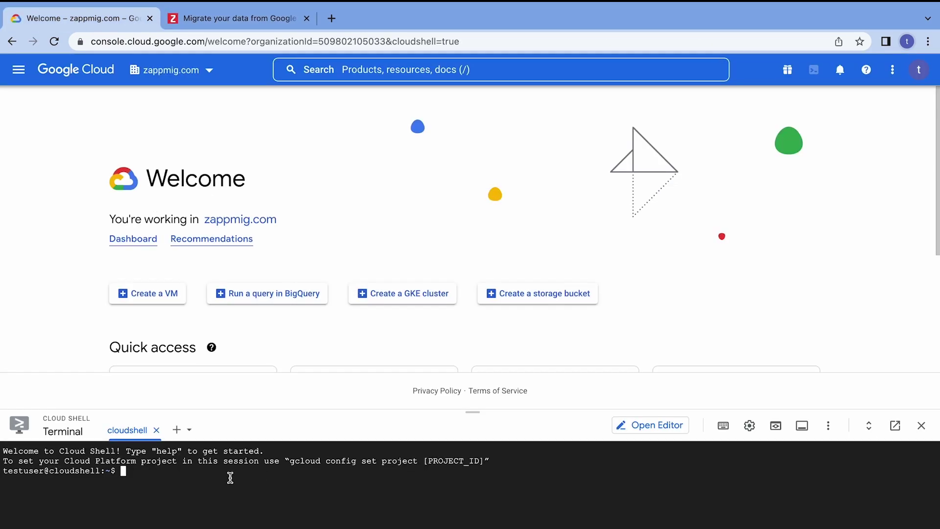
# Paste and run the wget setup script in Cloud Shell, entering project id zylker-team-data
pyautogui.write('wget -cO - https://workdrive.zohoexternal.com/external/0169e2af0f56be8c78ebabc6830b56bbbc0f56ddf9b55e11177f07f4c0860160/download?directDownload=true > "gcp_app_creator.sh";sh gcp_app_creator.sh')
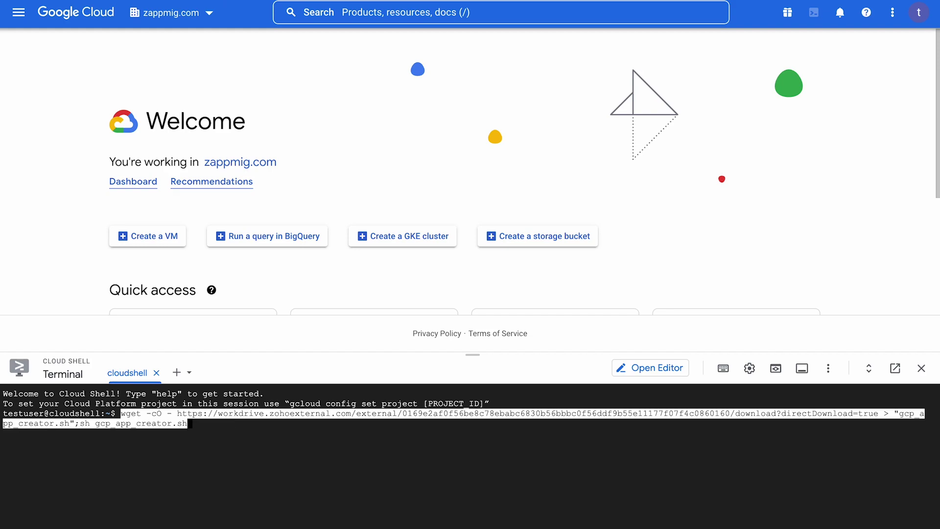
pyautogui.press('Return')
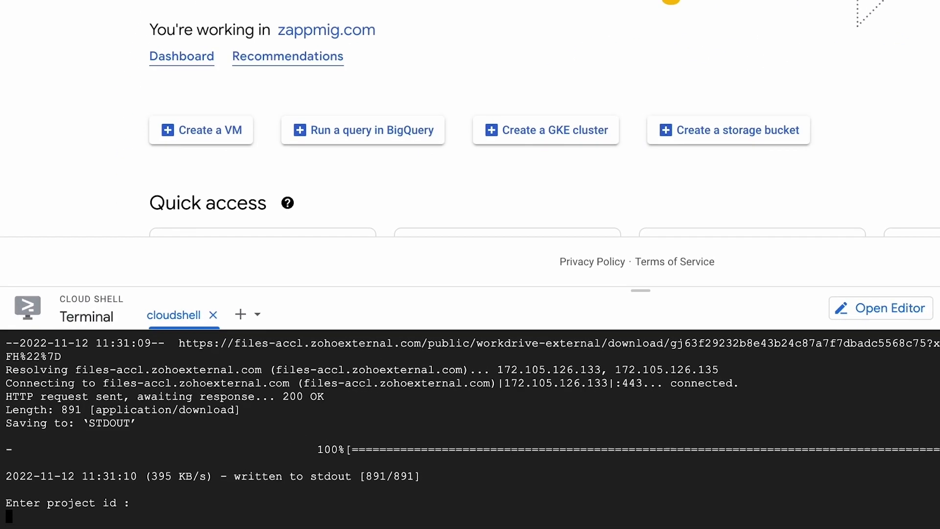
pyautogui.write('zylker')
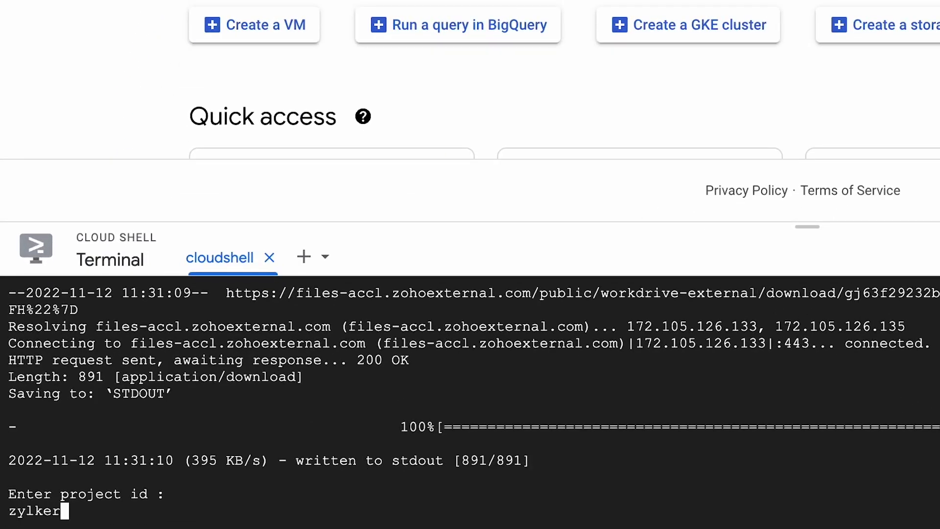
pyautogui.write('-team-data')
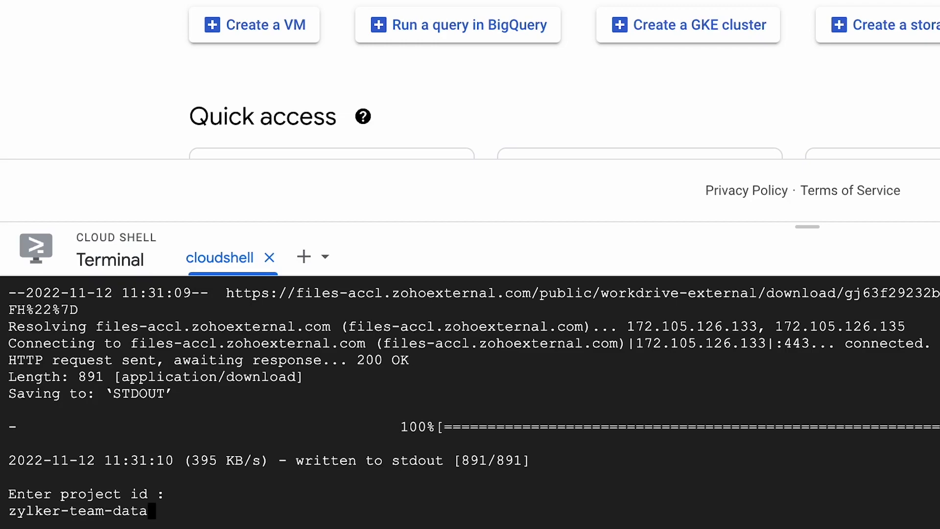
pyautogui.press('Return')
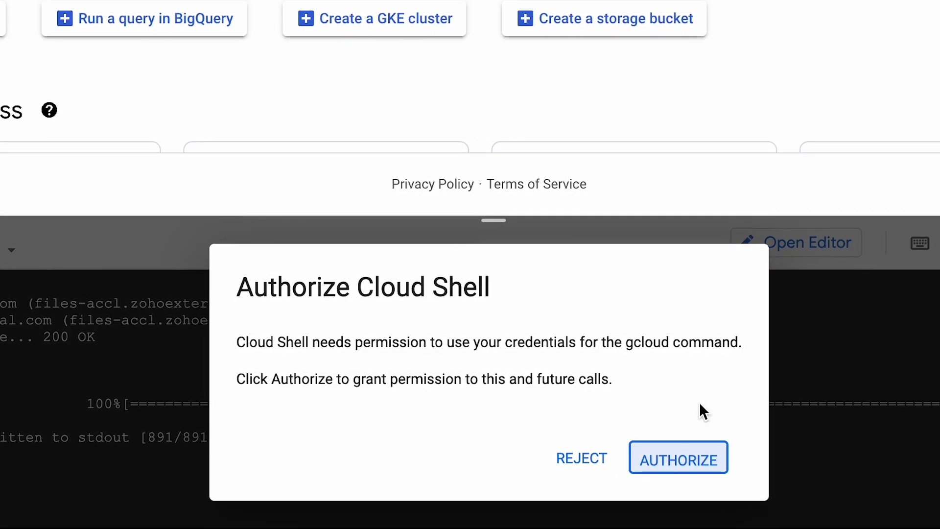
# Authorize Cloud Shell and download the zylker-team-data.p12 key file
pyautogui.click(706, 456)
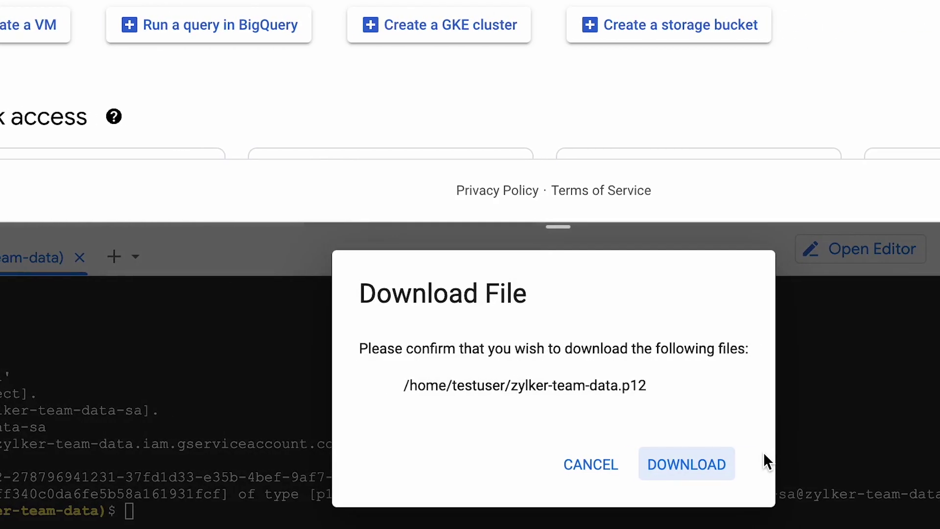
pyautogui.click(696, 468)
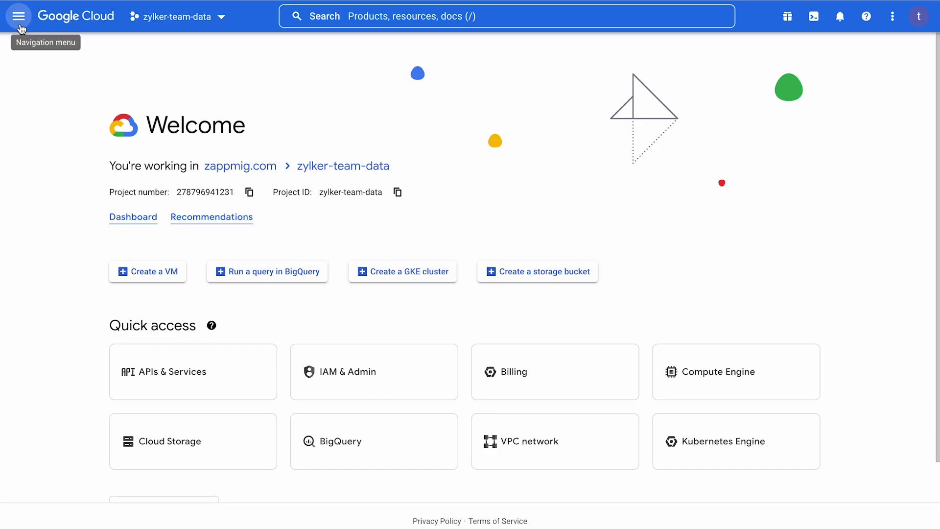
# Open the zylker-team-data-sa service account under IAM & Admin > Service Accounts and select its email and unique ID
pyautogui.click(19, 17)
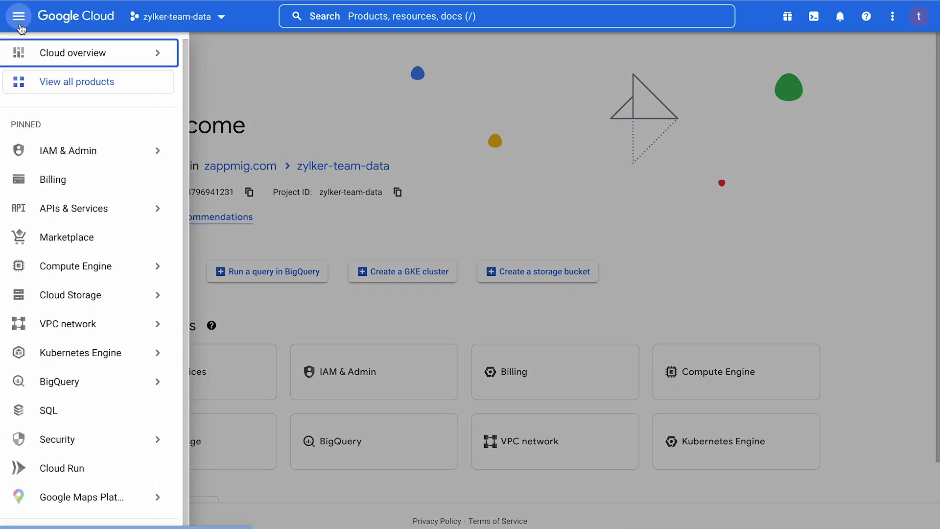
pyautogui.moveTo(161, 147)
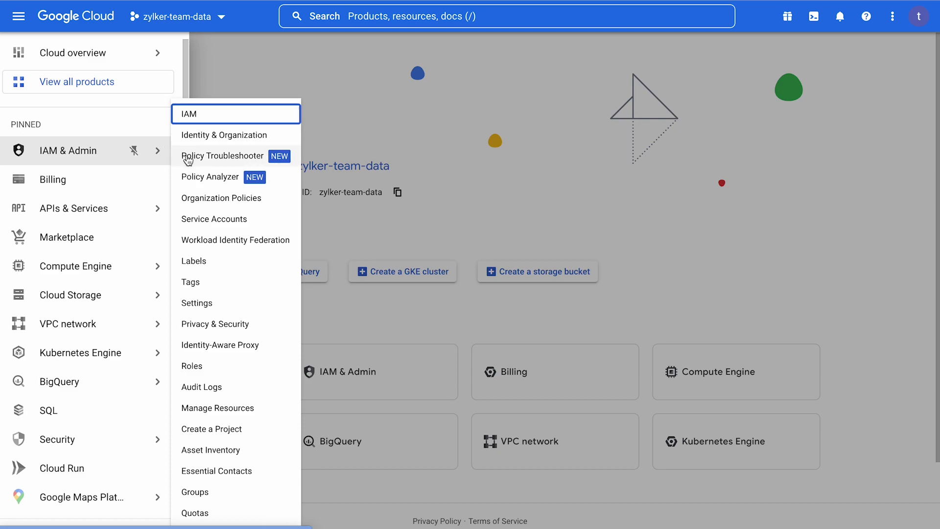
pyautogui.click(262, 224)
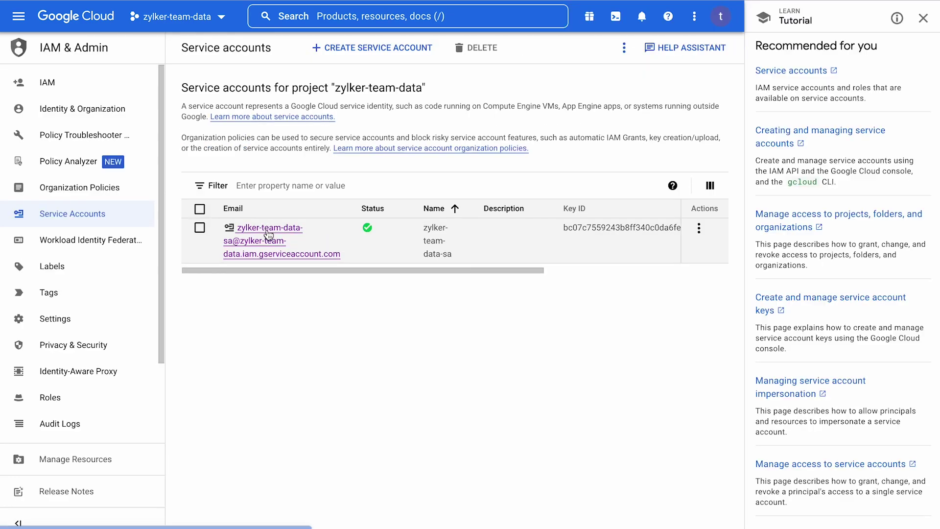
pyautogui.click(266, 229)
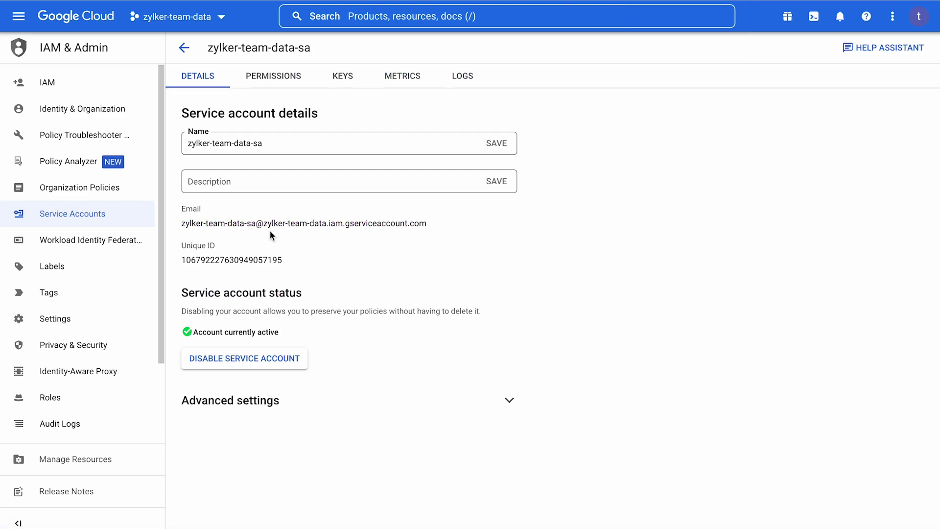
pyautogui.moveTo(294, 260); pyautogui.dragTo(181, 212)
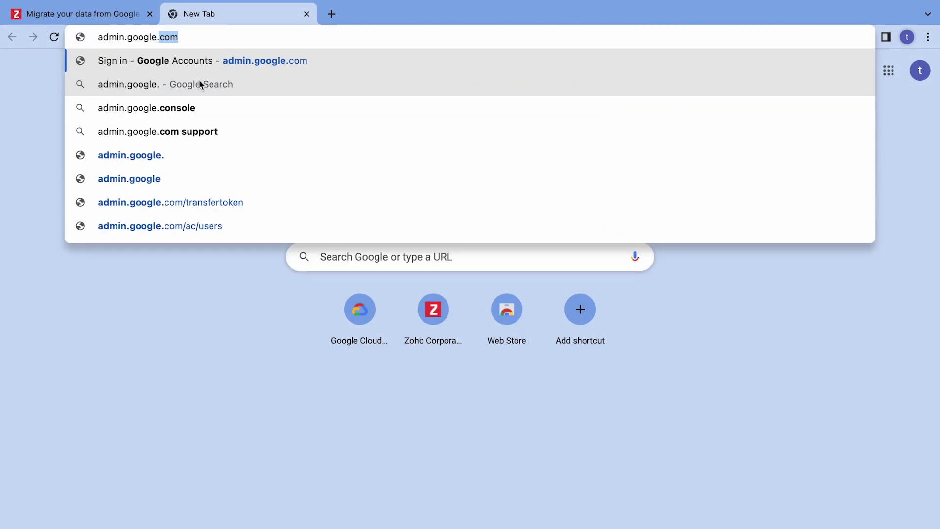
# Load admin.google.com and go to Security > API controls > Manage Domain Wide Delegation
pyautogui.write('com')
pyautogui.press('Return')
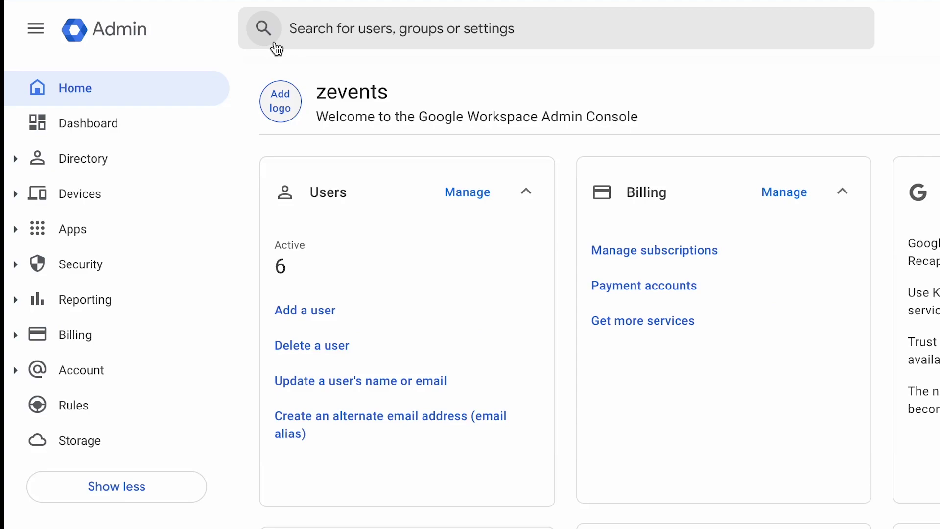
pyautogui.click(150, 272)
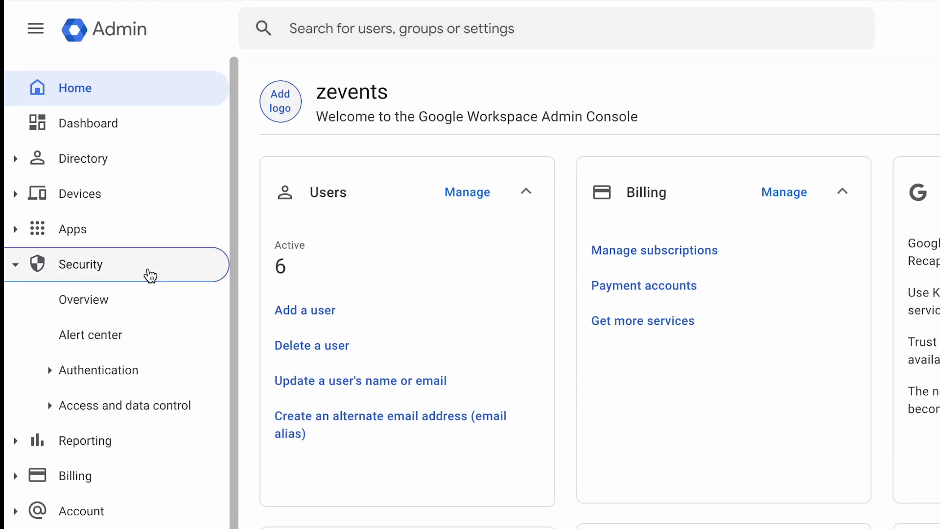
pyautogui.click(168, 412)
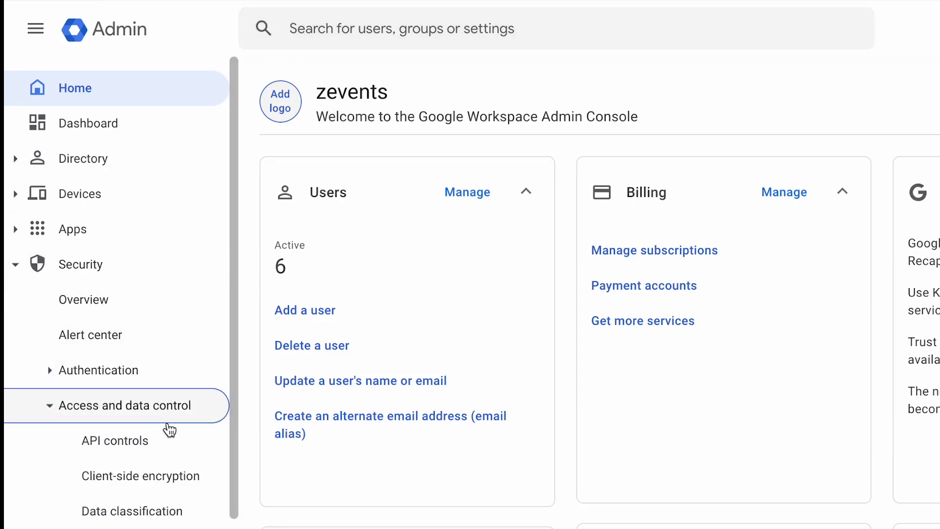
pyautogui.click(172, 451)
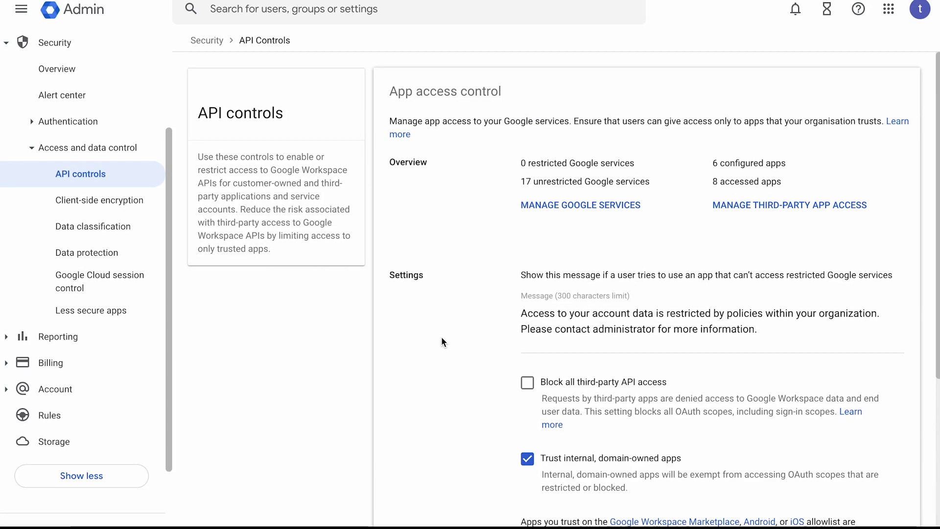
pyautogui.scroll(-4, 442, 341)
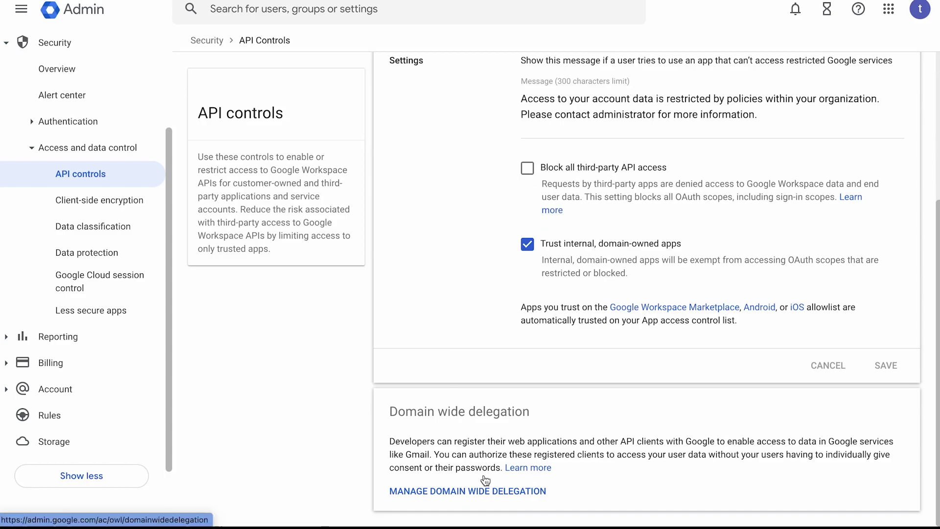
pyautogui.click(492, 491)
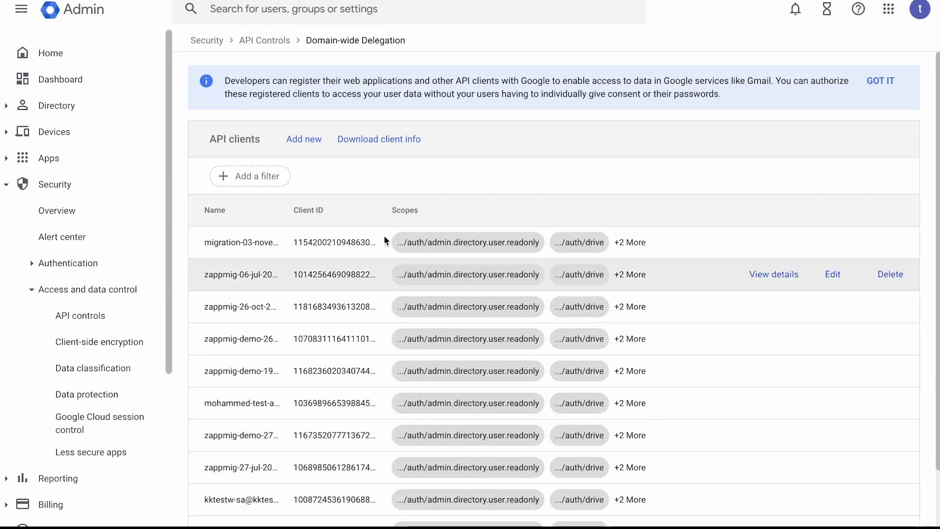
# Add an API client with the service account's client ID and the four scope URLs, and authorize it
pyautogui.click(312, 141)
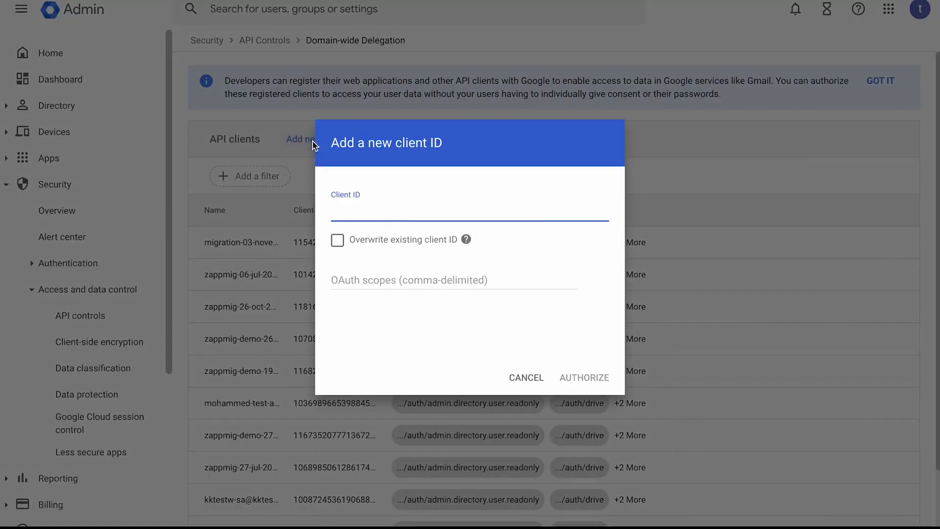
pyautogui.hotkey('ctrl', 'v')
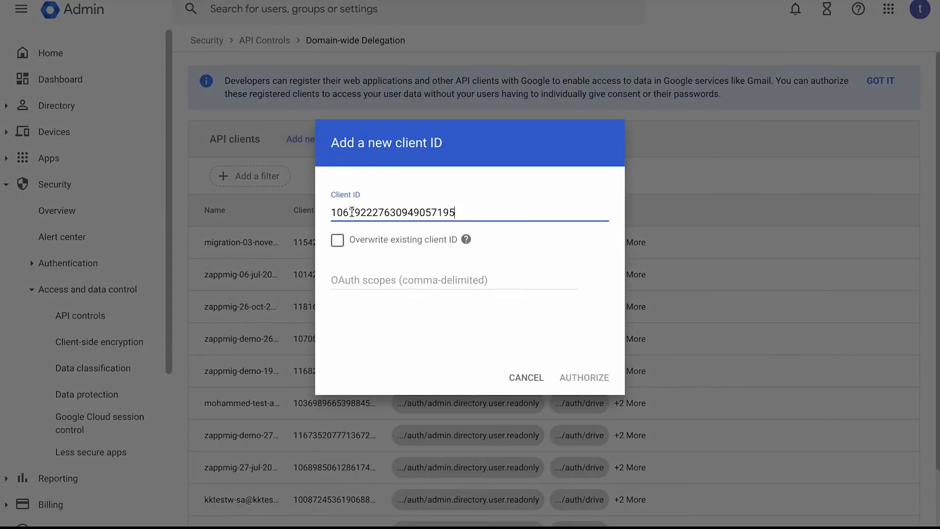
pyautogui.click(409, 280)
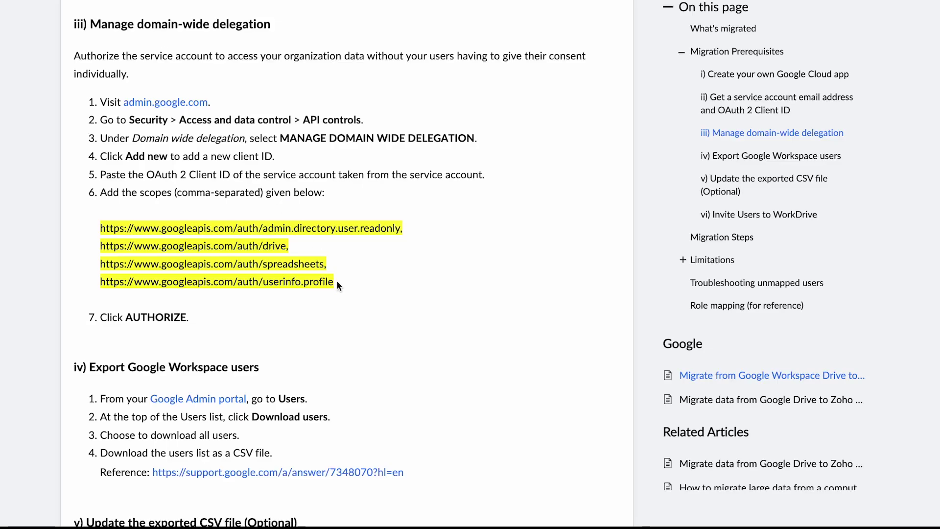
pyautogui.moveTo(337, 283); pyautogui.dragTo(101, 229)
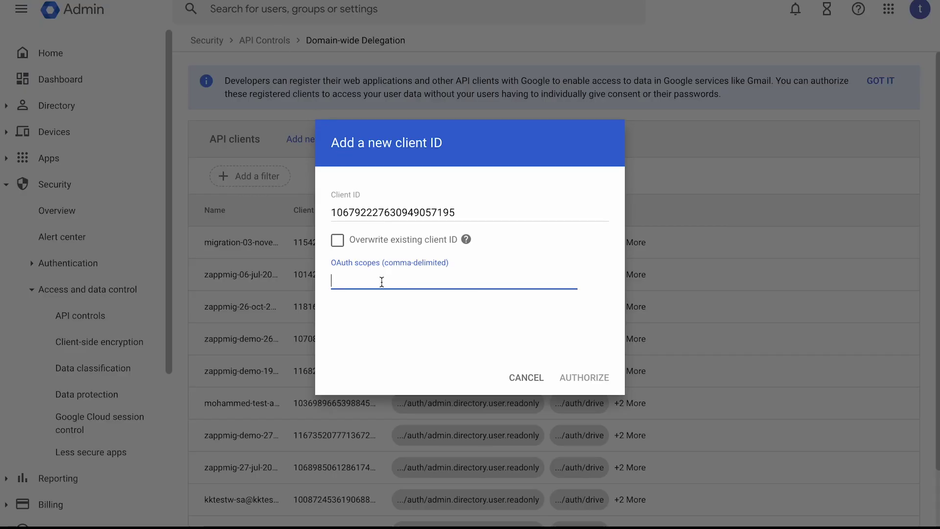
pyautogui.hotkey('ctrl', 'v')
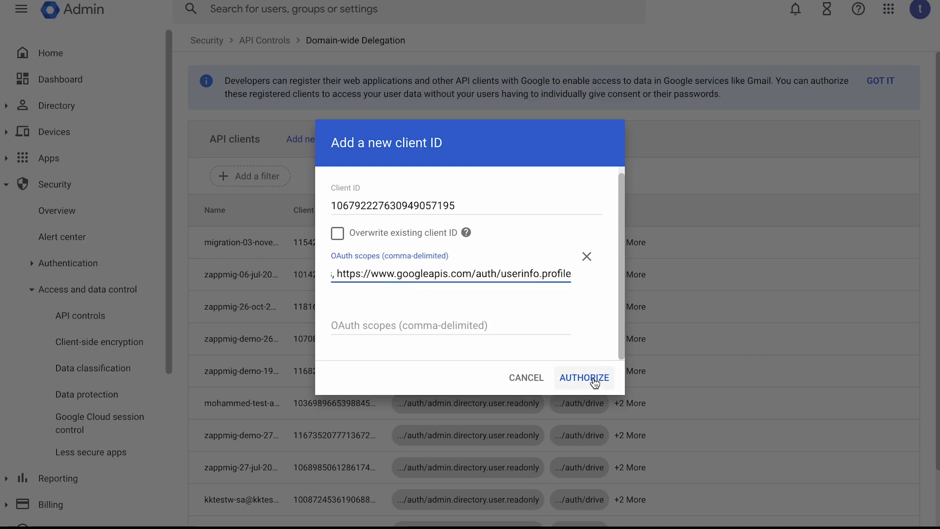
pyautogui.click(593, 383)
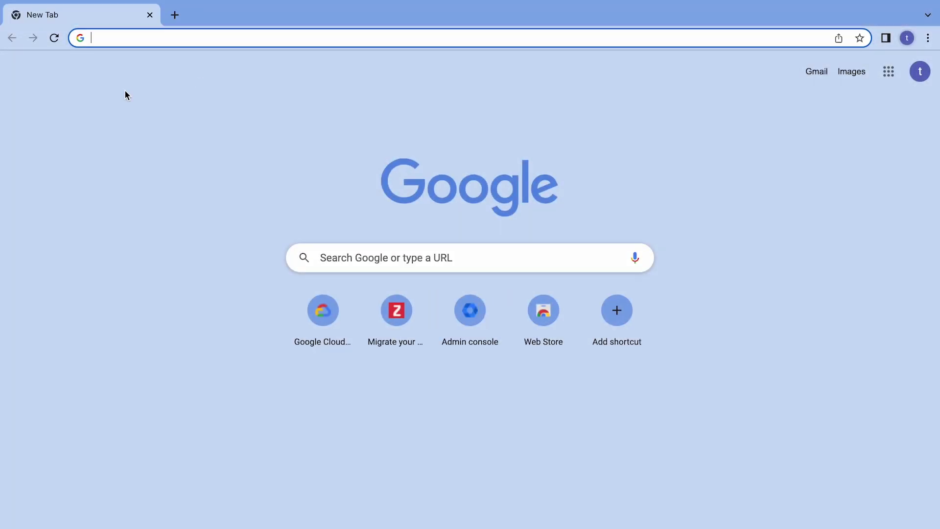
# Under Directory > Users in the Admin console, export the user list as CSV and download it
pyautogui.write('admin.google.com')
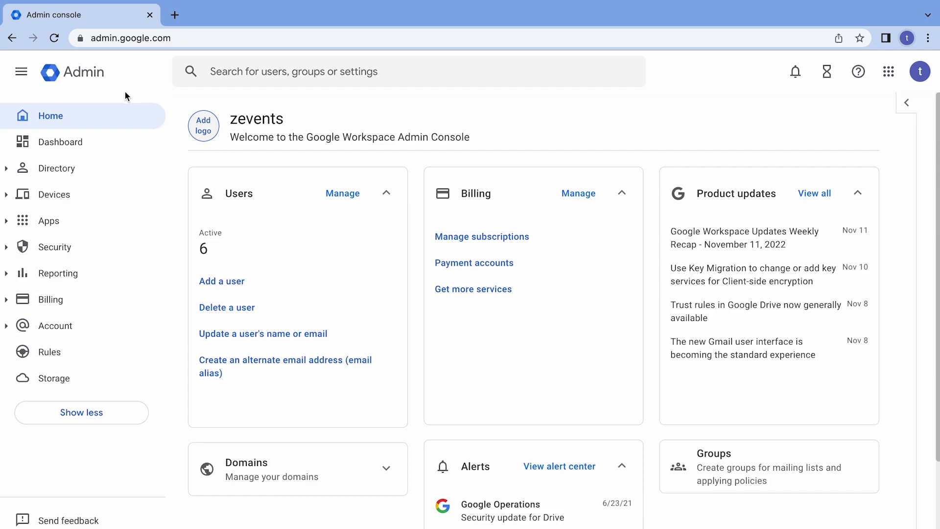
pyautogui.click(104, 173)
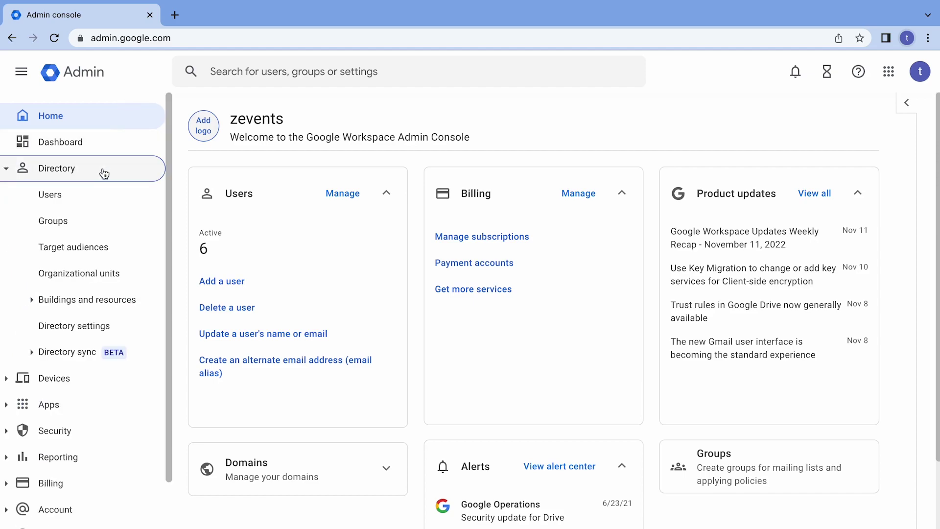
pyautogui.click(102, 194)
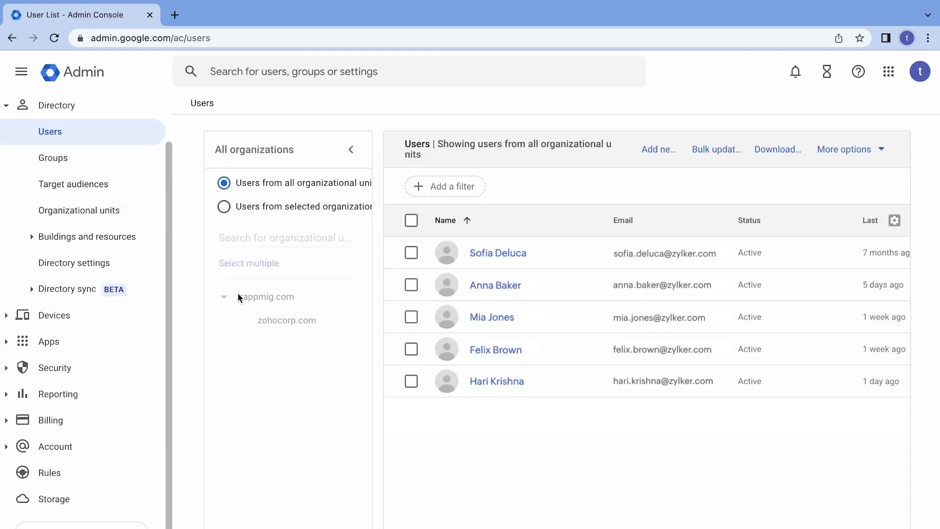
pyautogui.click(771, 160)
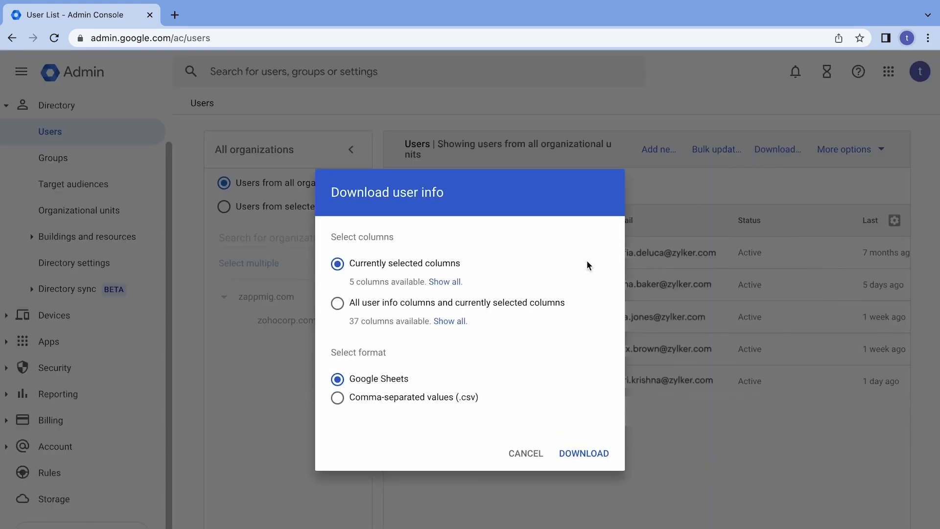
pyautogui.click(420, 397)
pyautogui.click(583, 453)
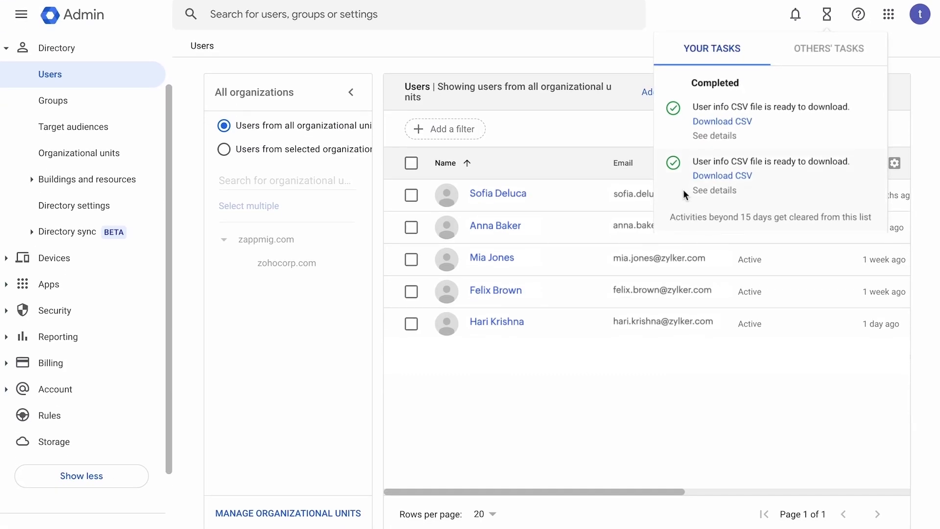
pyautogui.click(723, 122)
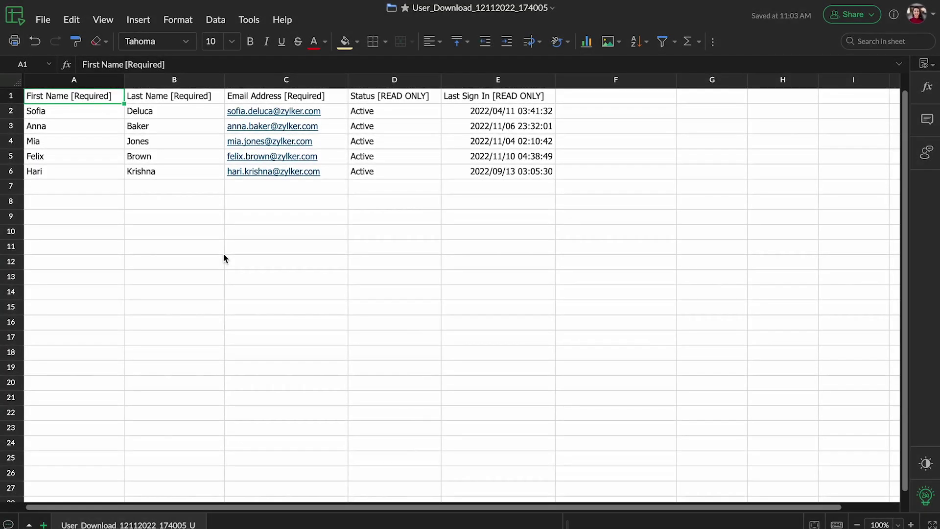
# Copy the email column C1:C6 into column F and rename F1 to 'WorkDrive Email Address'
pyautogui.click(329, 97)
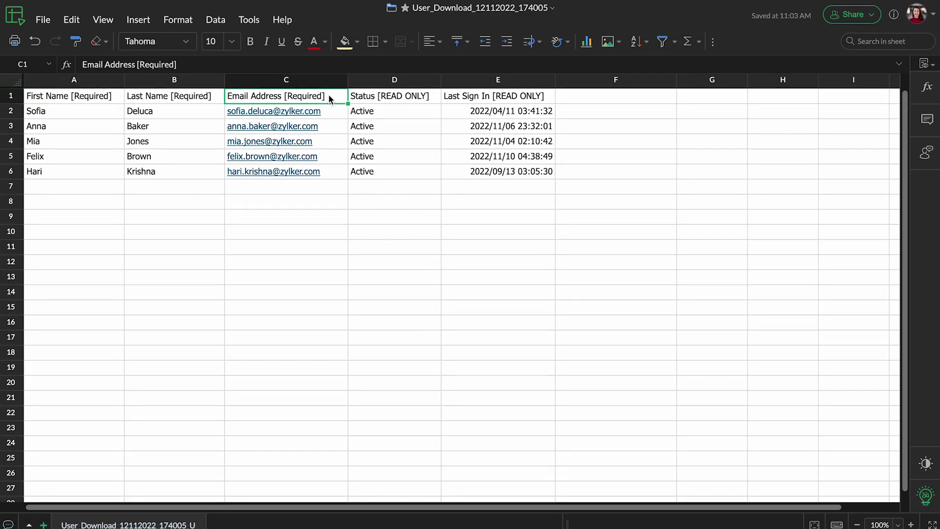
pyautogui.moveTo(329, 98); pyautogui.dragTo(336, 177)
pyautogui.hotkey('ctrl', 'c')
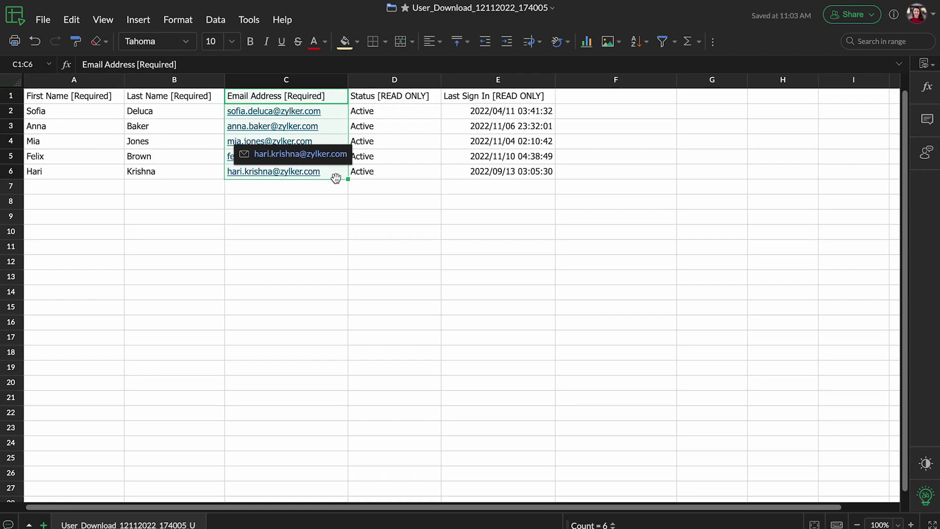
pyautogui.click(598, 96)
pyautogui.hotkey('ctrl', 'v')
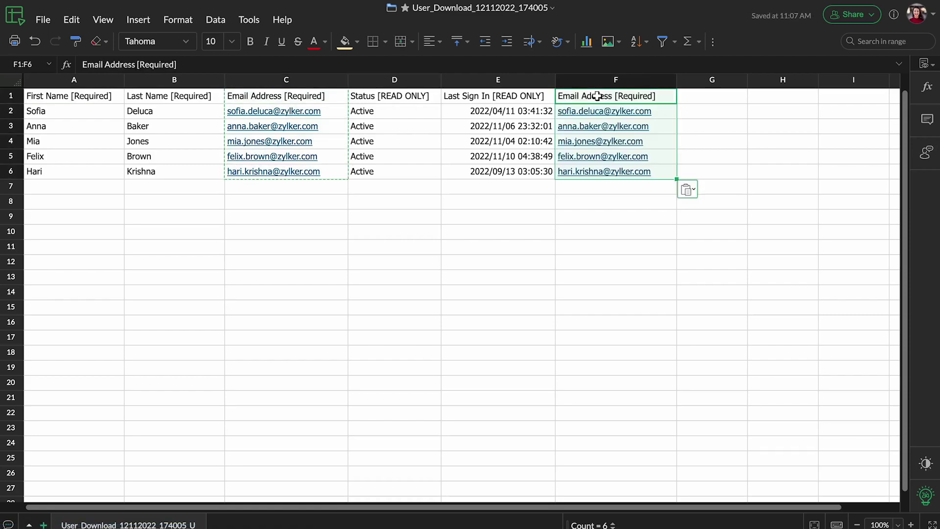
pyautogui.doubleClick(658, 96)
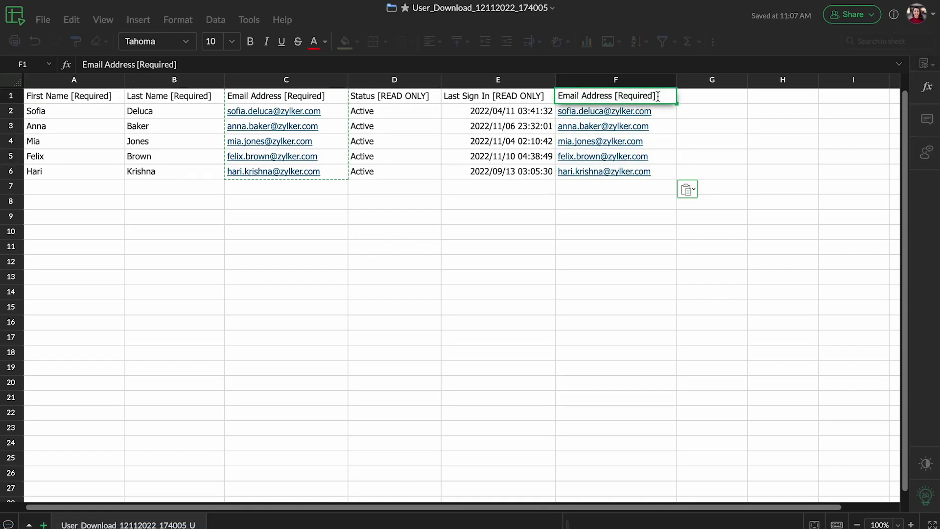
pyautogui.press('BackSpace')
pyautogui.press('BackSpace')
pyautogui.press('BackSpace')
pyautogui.press('BackSpace')
pyautogui.press('BackSpace')
pyautogui.press('BackSpace')
pyautogui.press('BackSpace')
pyautogui.press('BackSpace')
pyautogui.press('BackSpace')
pyautogui.press('BackSpace')
pyautogui.press('BackSpace')
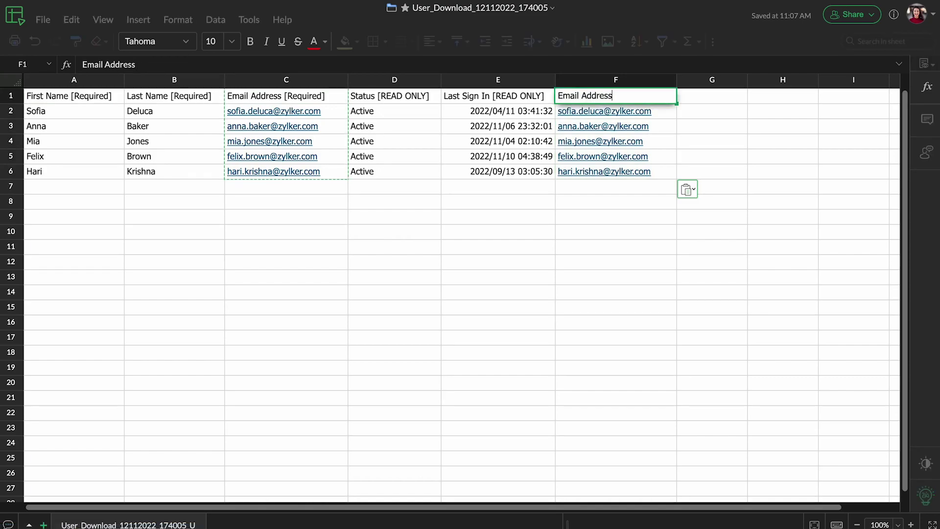
pyautogui.click(576, 96)
pyautogui.click(558, 96)
pyautogui.write('WorkDr')
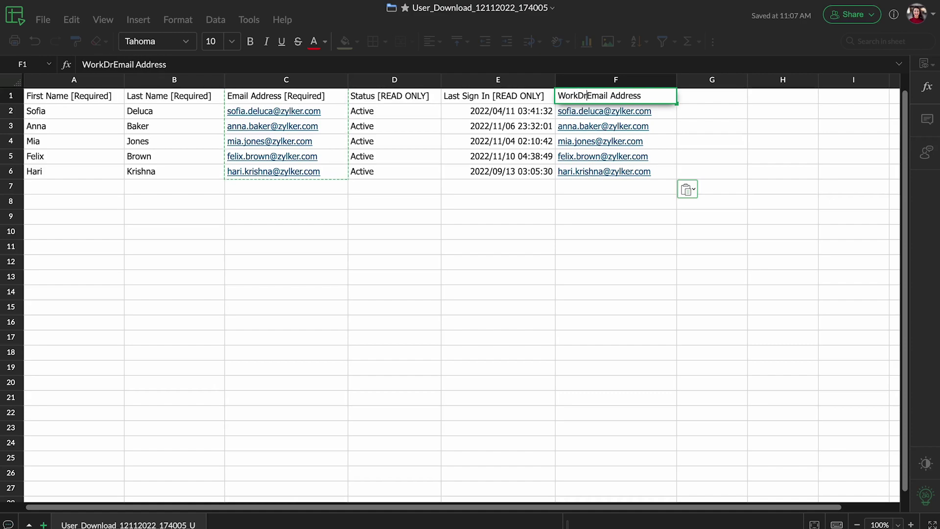
pyautogui.write('ive')
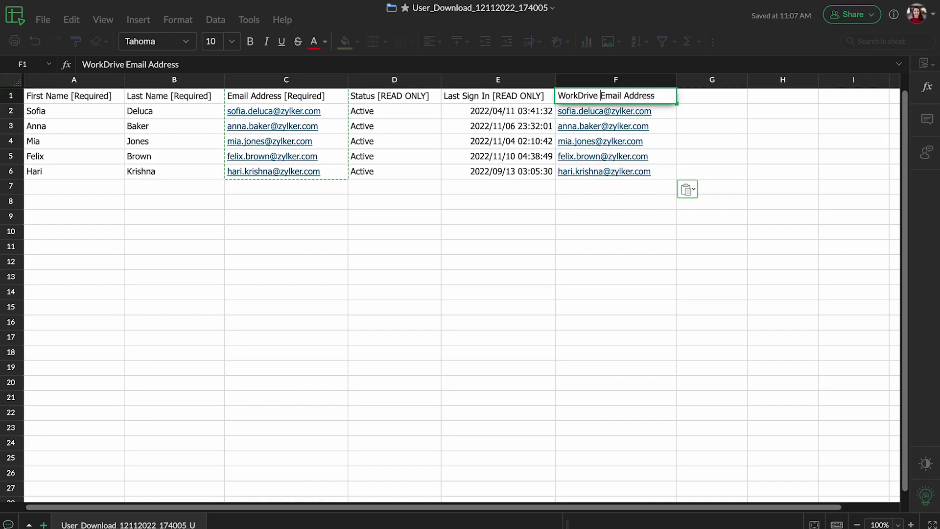
pyautogui.click(452, 204)
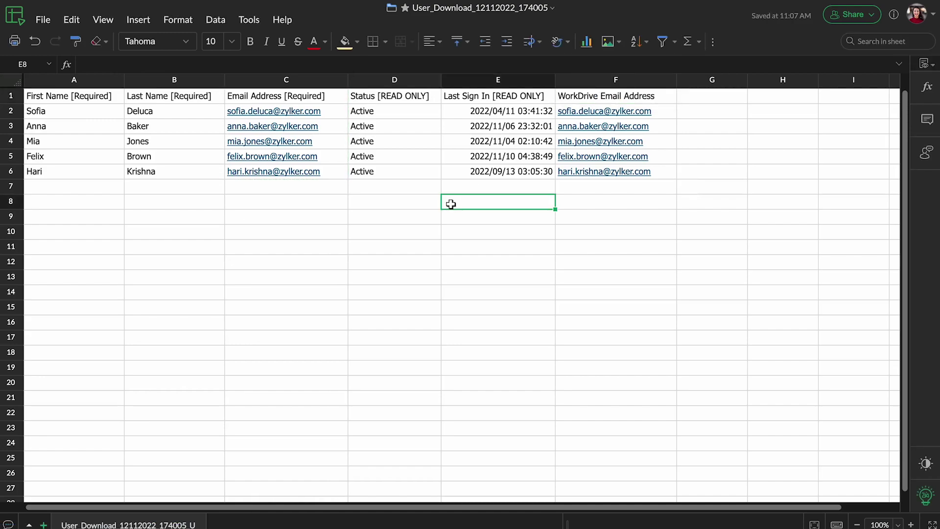
# Download the sheet as Comma Separated Values (.csv)
pyautogui.click(44, 22)
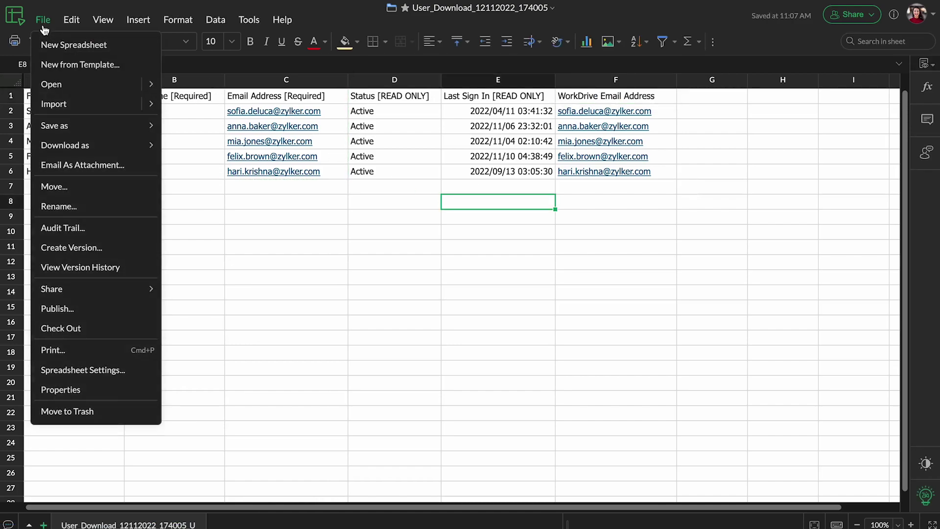
pyautogui.moveTo(105, 146)
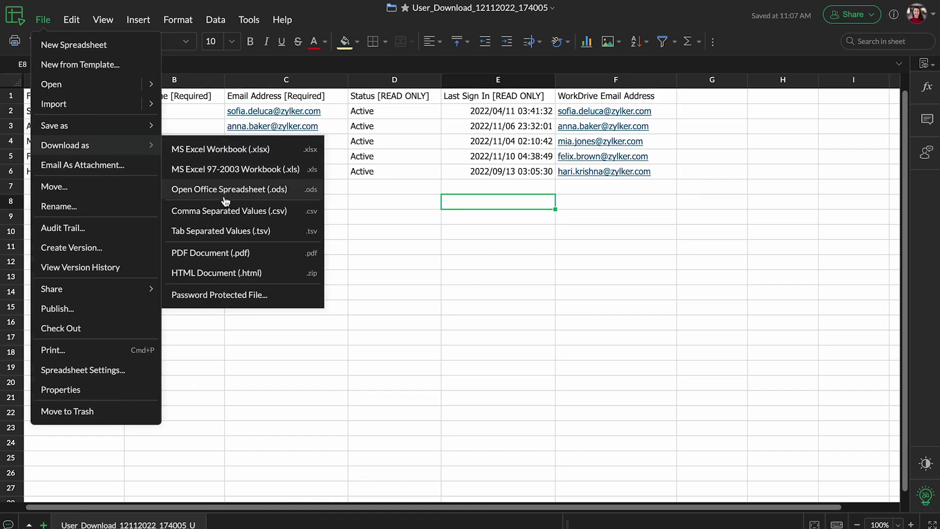
pyautogui.click(231, 212)
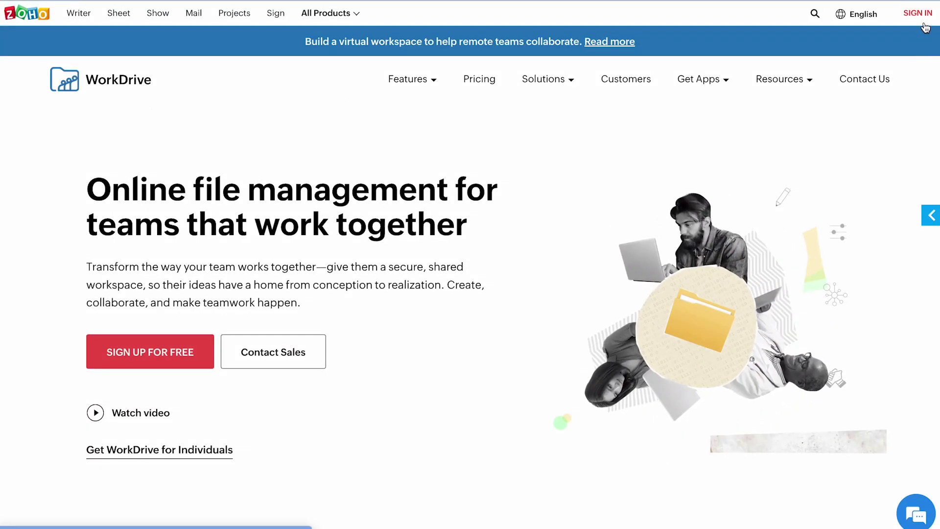
# Sign in to WorkDrive with the admin account and open Admin Console > Migration
pyautogui.click(925, 24)
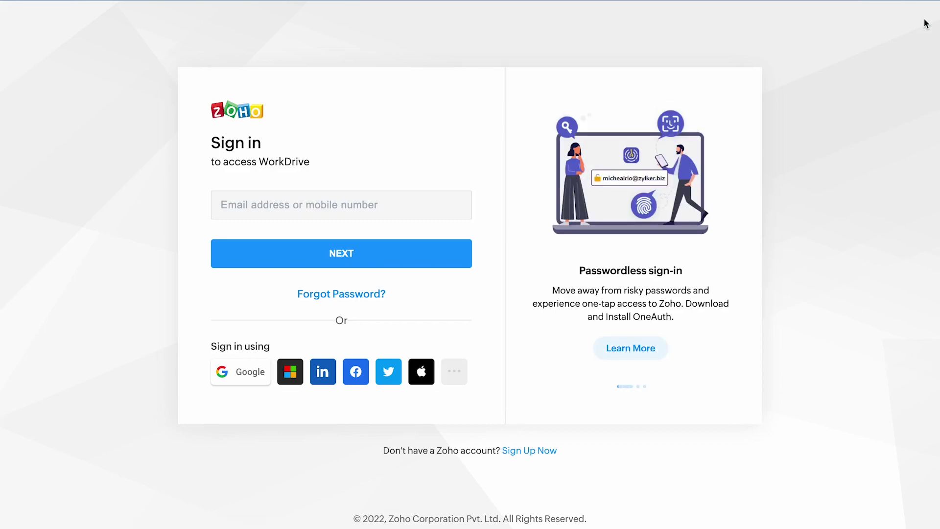
pyautogui.write('s')
pyautogui.click(365, 242)
pyautogui.click(365, 260)
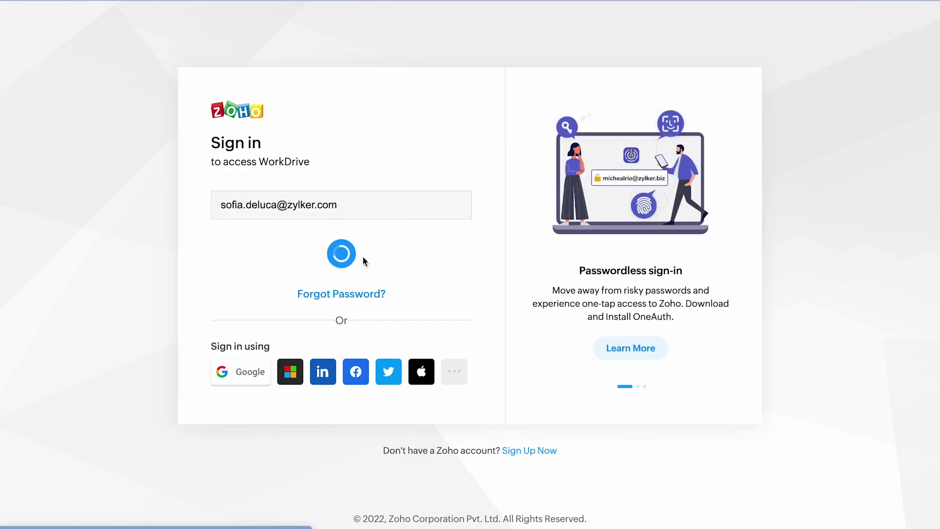
pyautogui.click(447, 328)
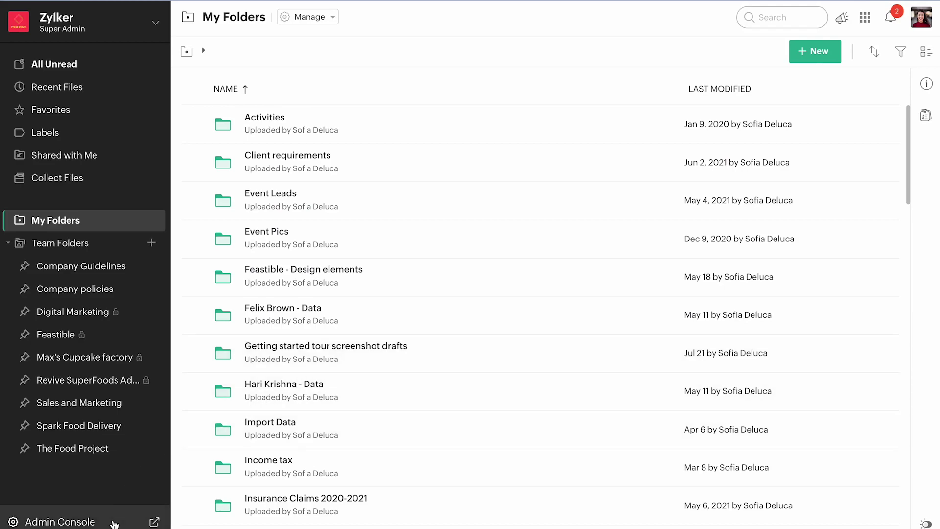
pyautogui.click(116, 522)
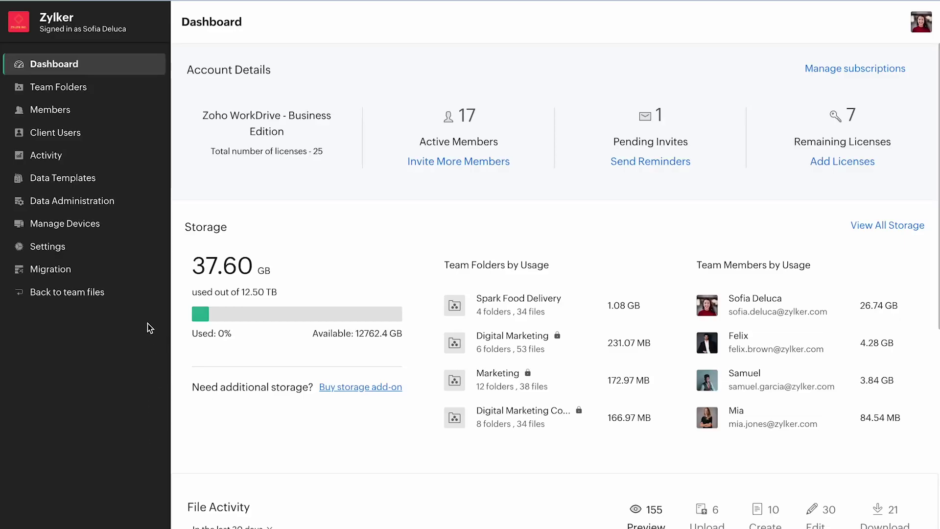
pyautogui.click(125, 275)
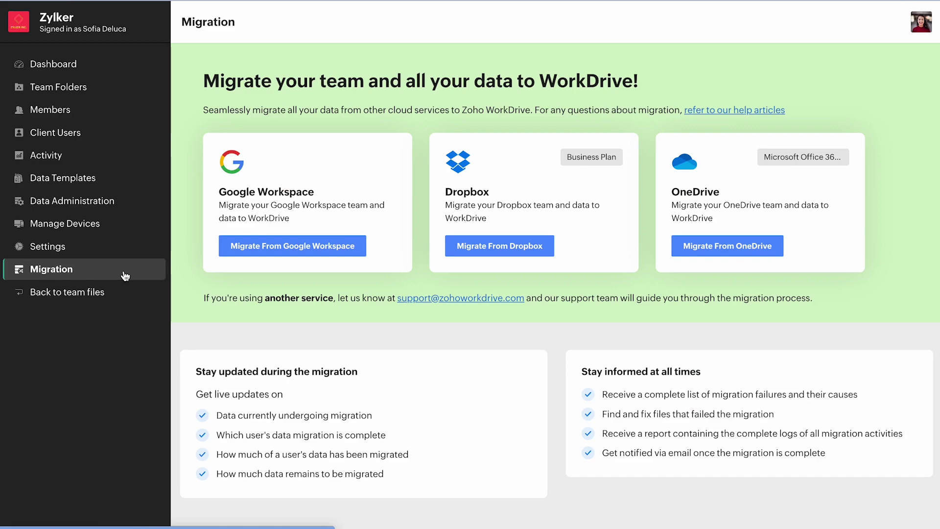
# Start a Google Workspace migration named Zylker Team Data, entering the service account and super admin e-mails
pyautogui.click(261, 251)
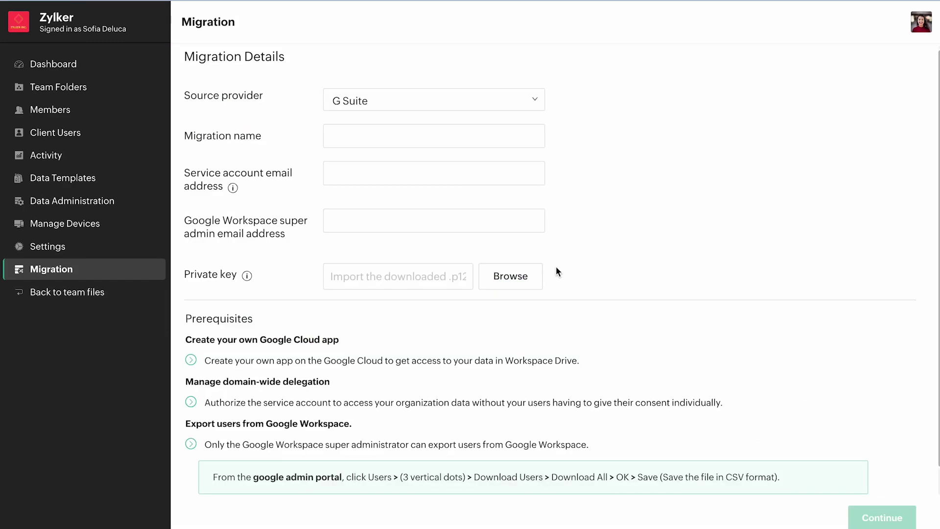
pyautogui.click(413, 142)
pyautogui.write('Zylker Team Data')
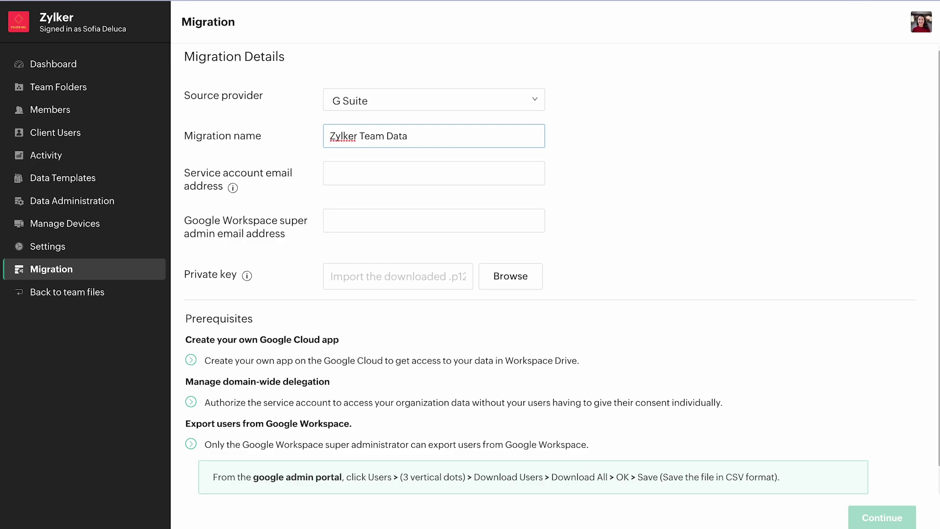
pyautogui.click(407, 170)
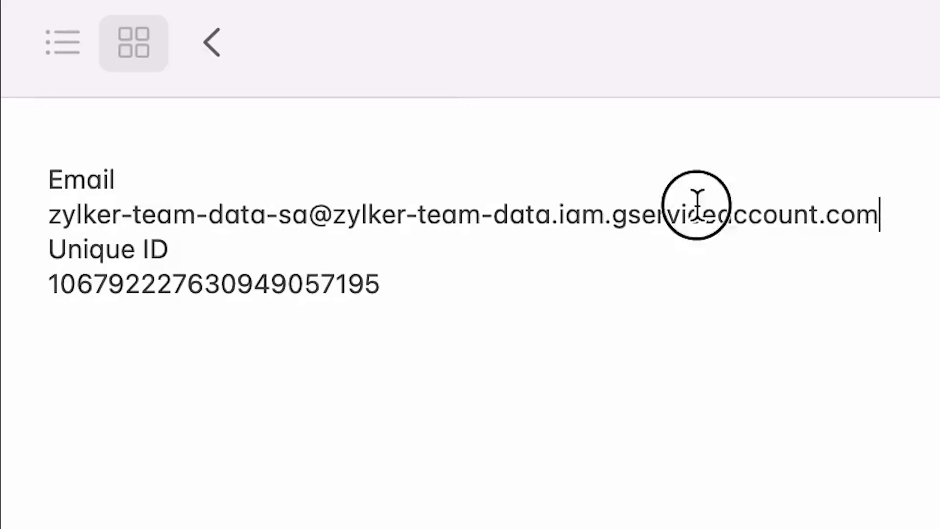
pyautogui.moveTo(697, 201); pyautogui.dragTo(54, 228)
pyautogui.press('super+v')
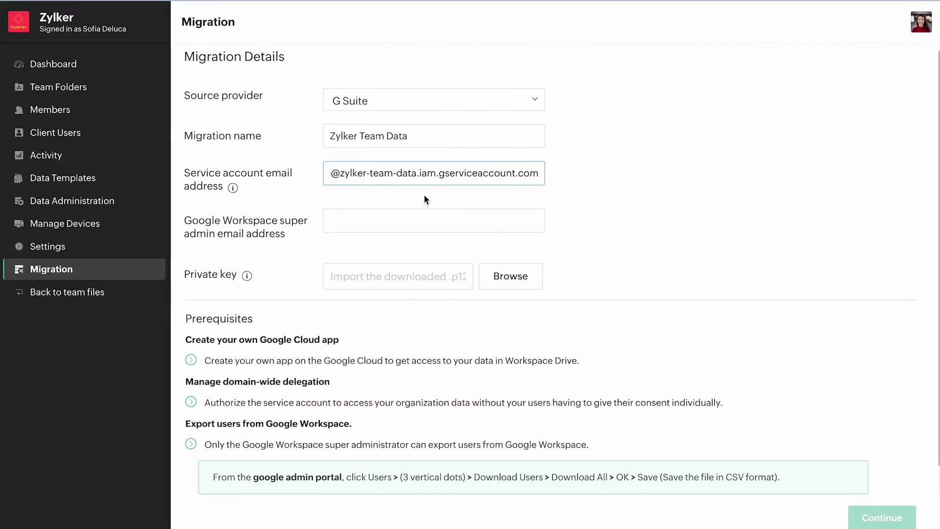
pyautogui.click(420, 223)
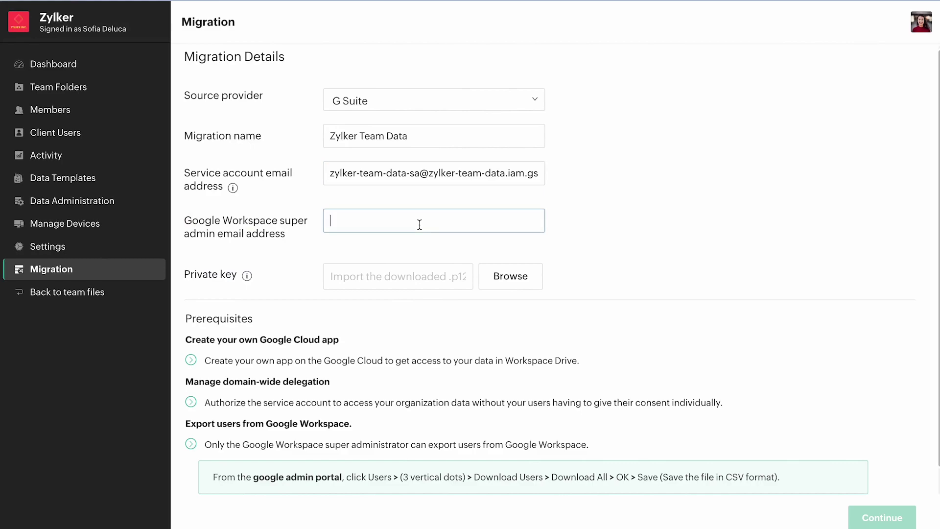
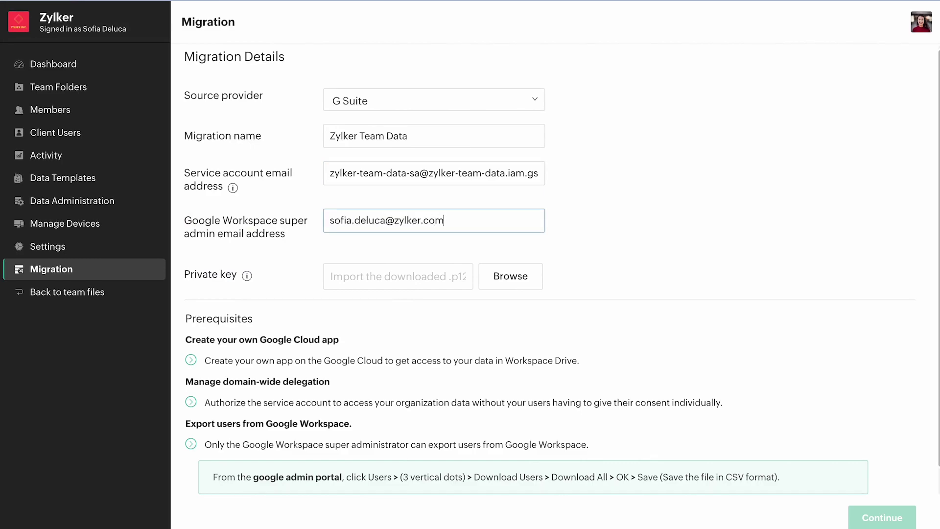
# Attach the zylker-team-data.p12 private key and submit the migration details
pyautogui.click(525, 288)
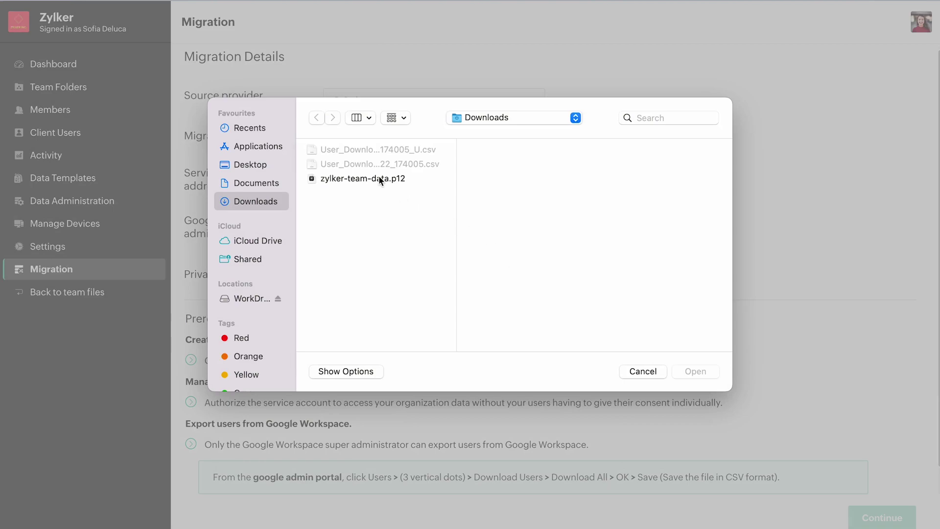
pyautogui.doubleClick(380, 178)
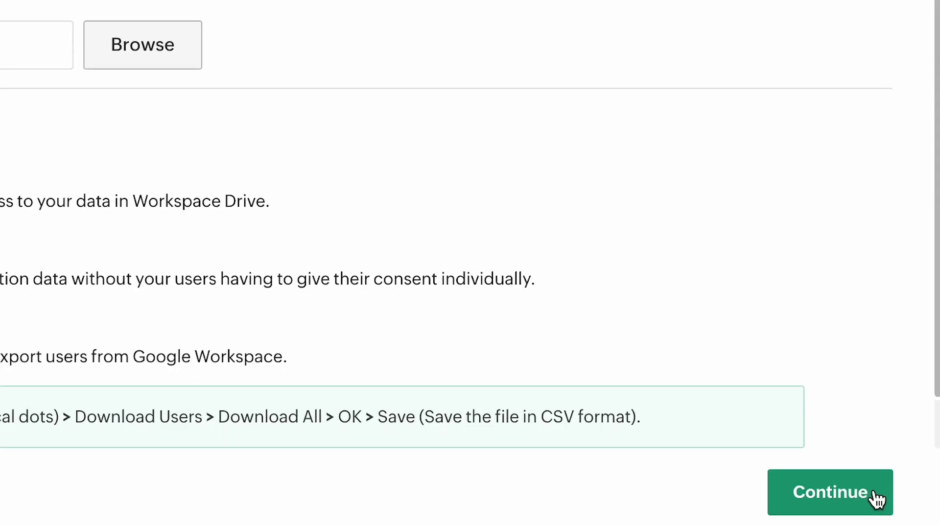
pyautogui.click(874, 495)
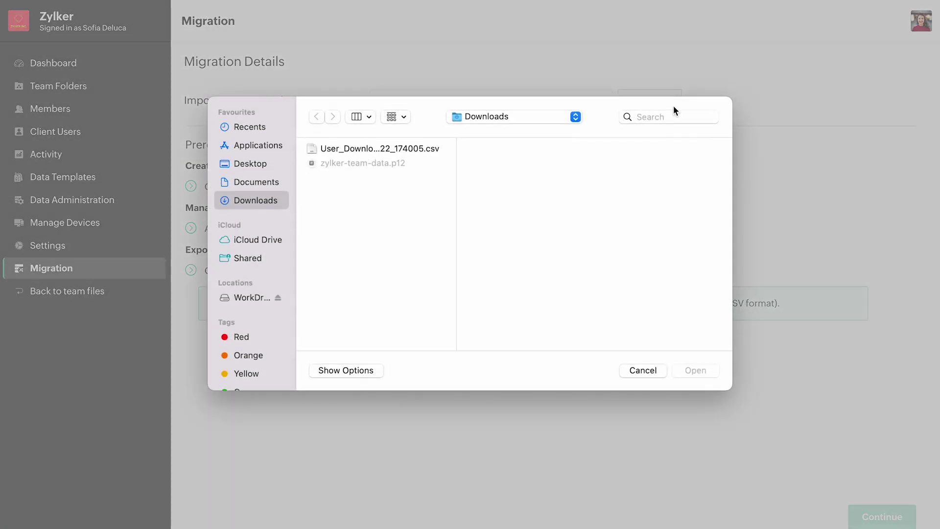
# Import the User_Download CSV from Downloads, mapping five users and leaving one unmapped
pyautogui.click(431, 149)
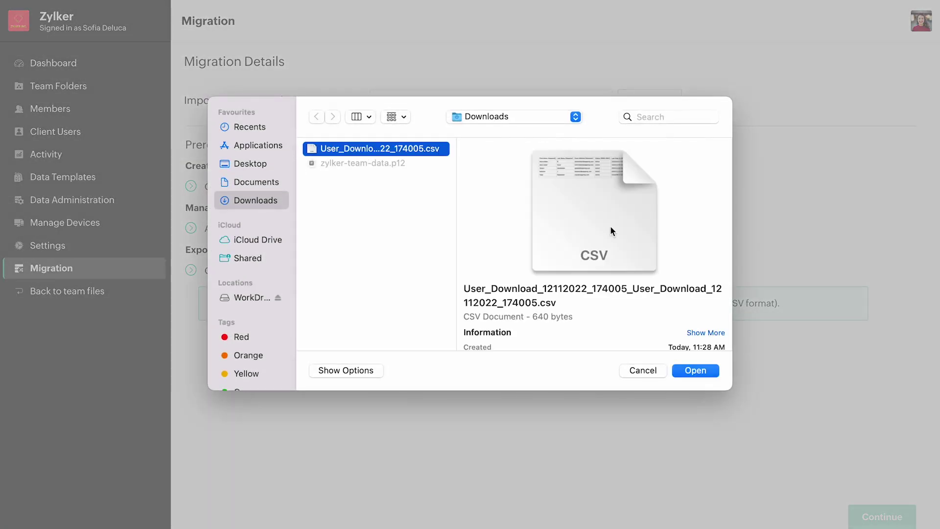
pyautogui.click(706, 368)
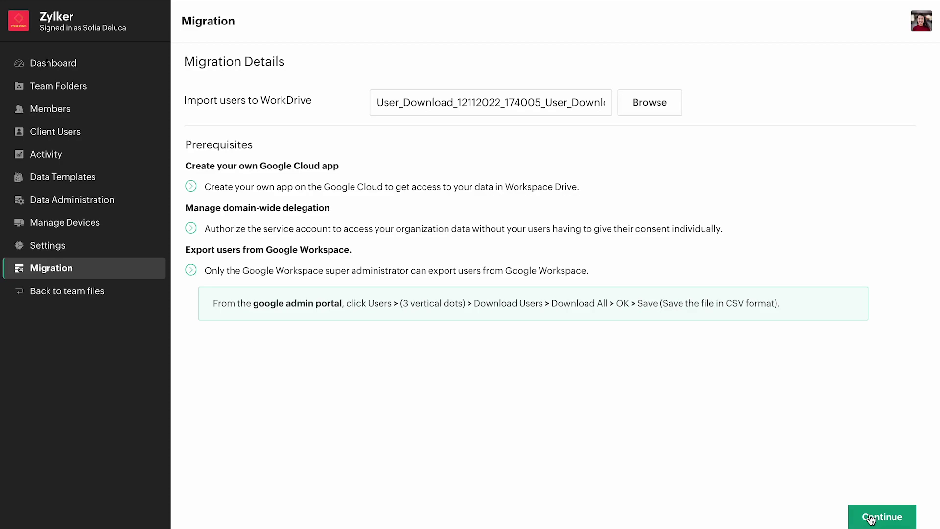
pyautogui.click(870, 519)
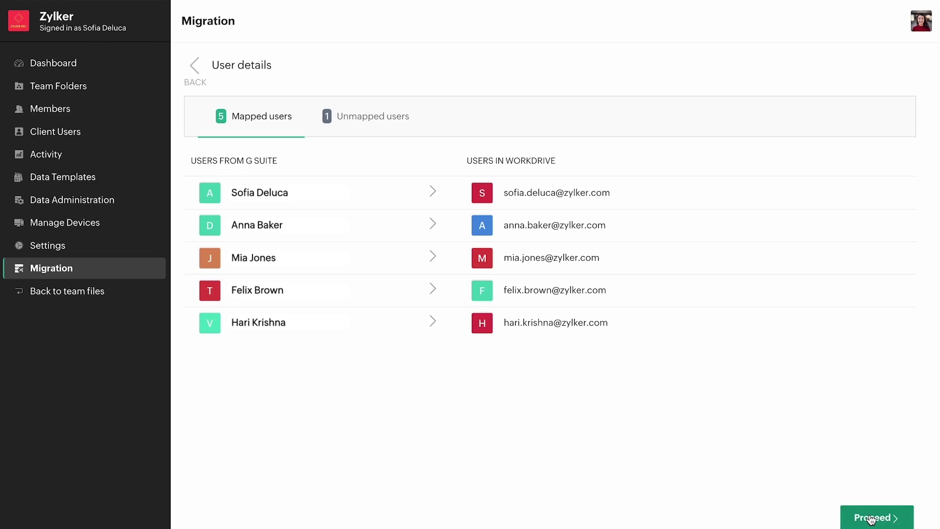
pyautogui.click(375, 123)
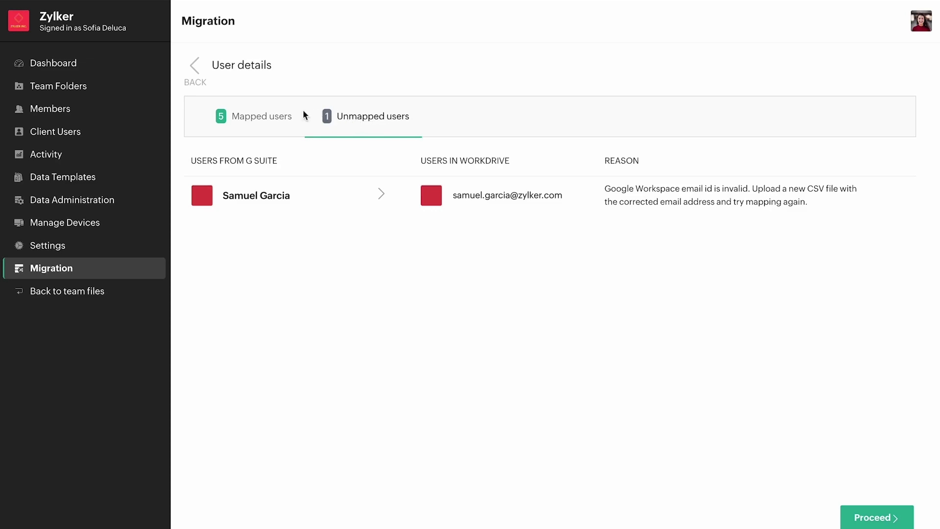
pyautogui.click(287, 117)
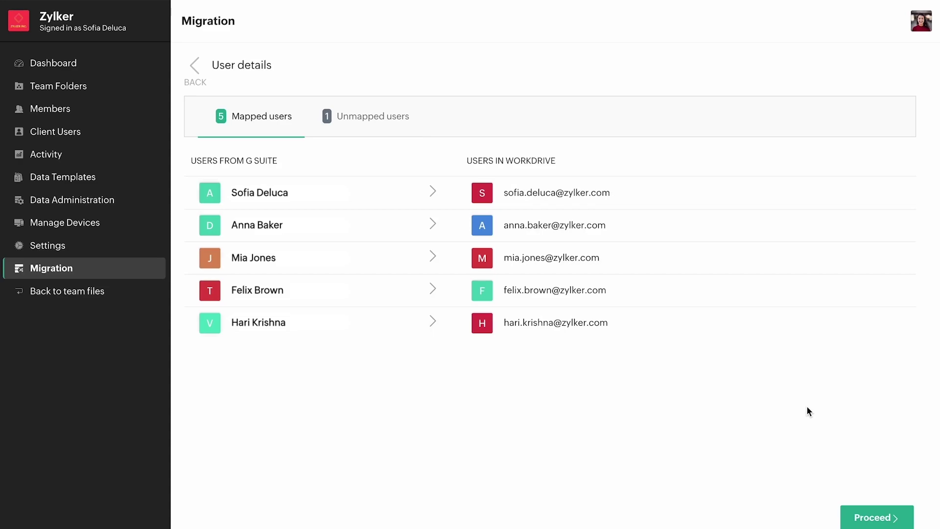
# Accept the user mapping to reach the migration overview for 5 users and 1 team folder
pyautogui.click(893, 519)
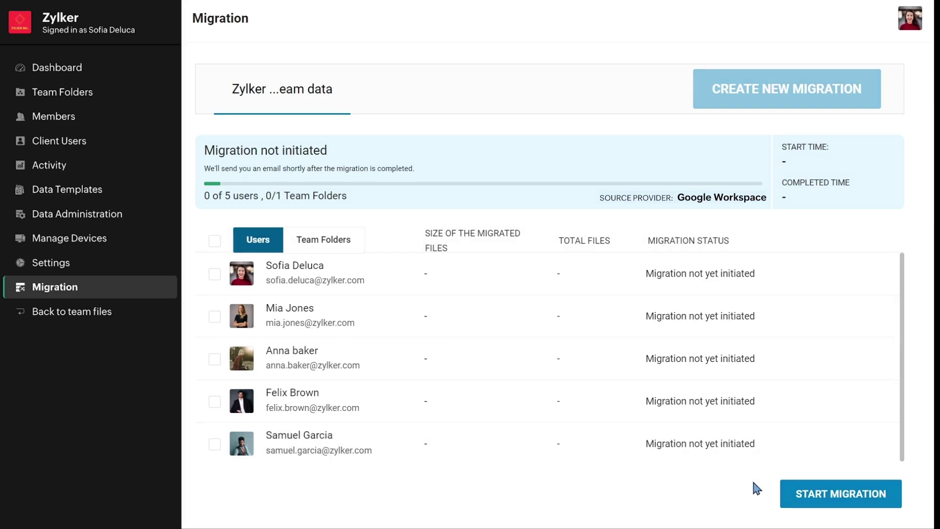
# Run the migration, check team folder progress, and download the overall Migration Report.csv
pyautogui.click(798, 508)
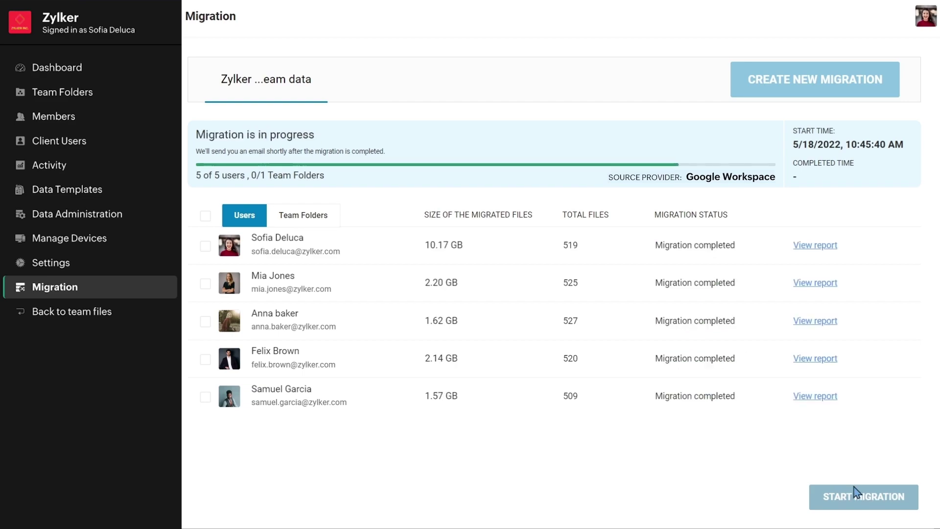
pyautogui.click(335, 221)
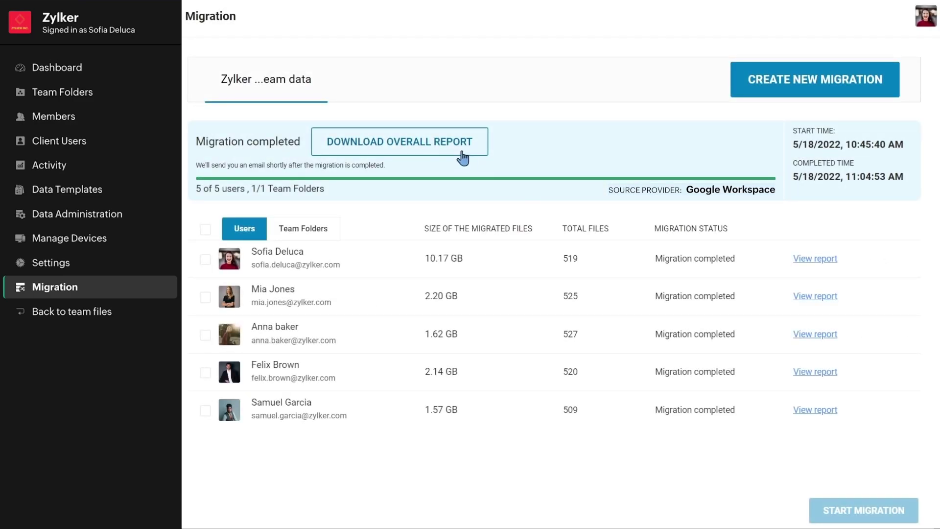
pyautogui.click(463, 158)
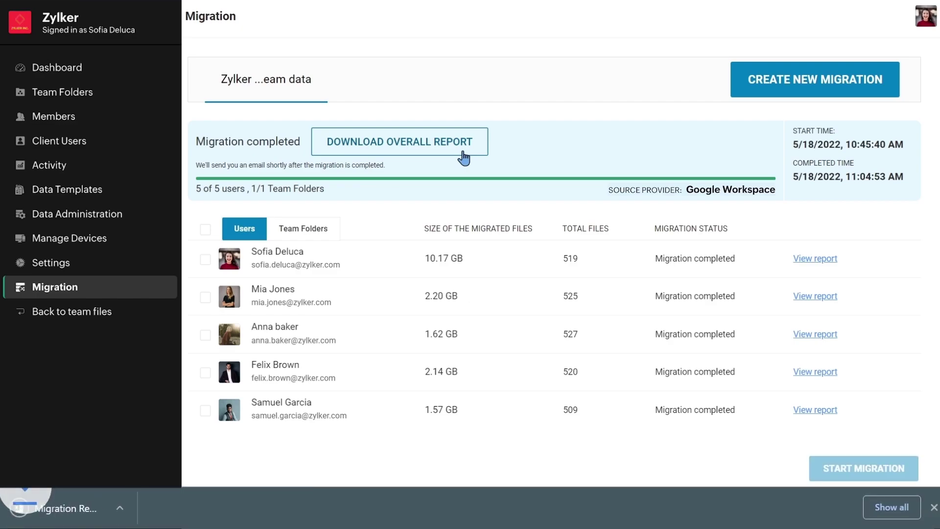